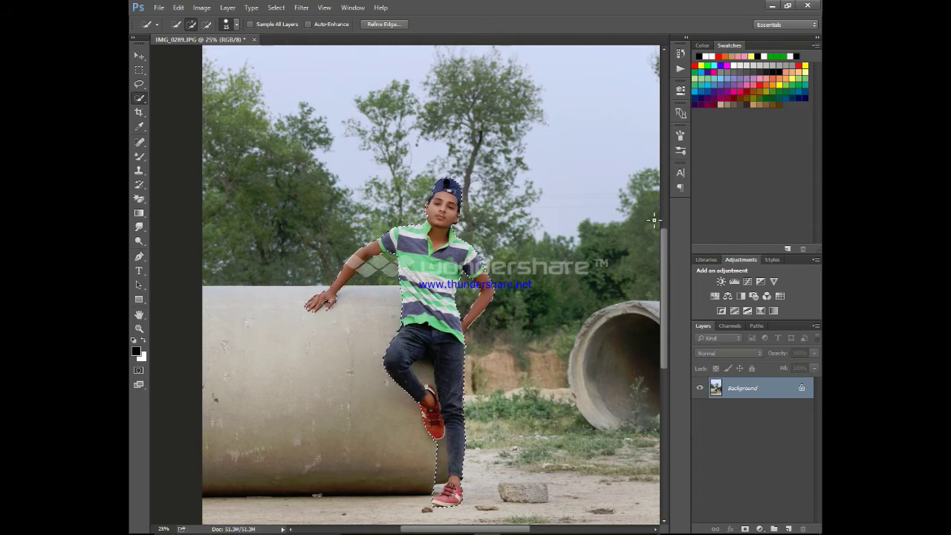
Step: Isolate the boy's cutout and zoom in on his shirt and jeans
left_click(745, 529)
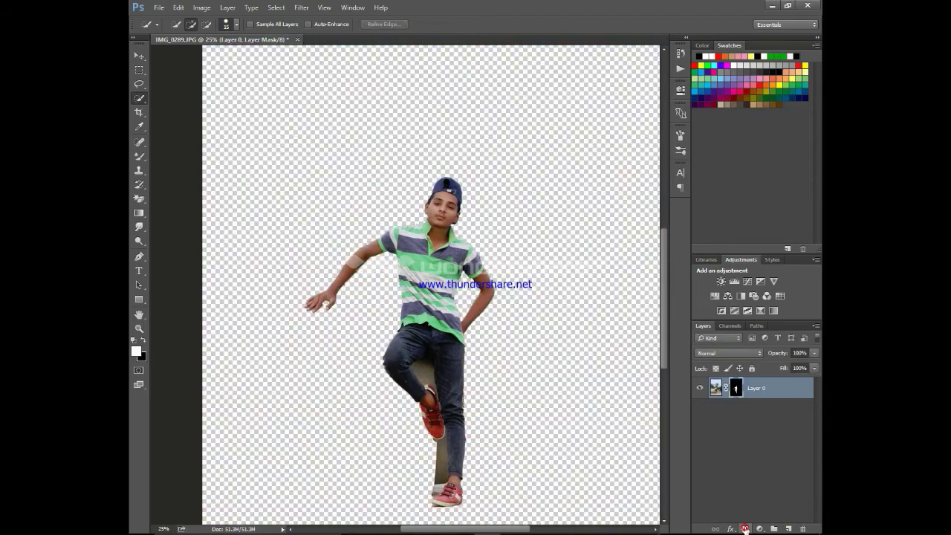
key("ctrl+plus")
key("ctrl+plus")
key("ctrl+plus")
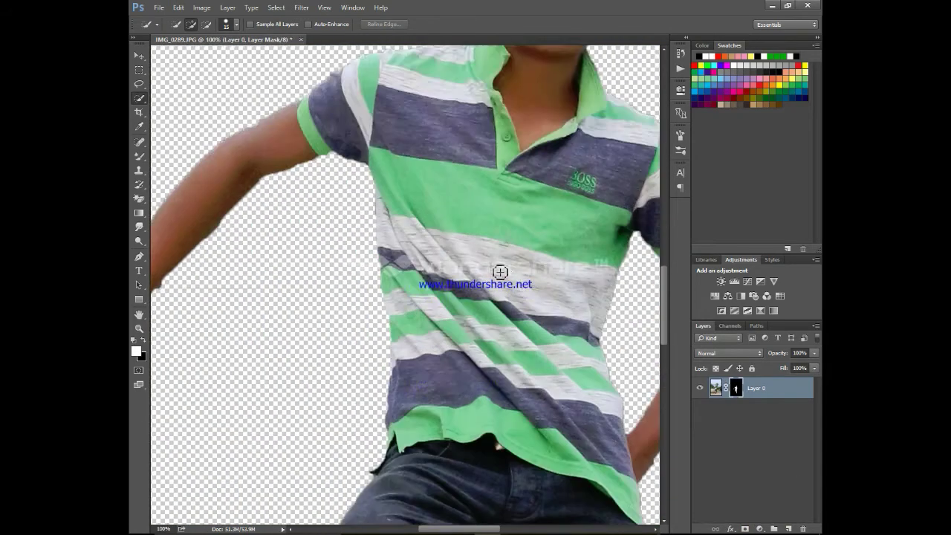
scroll(497, 267, "down", 3)
Step: Try the Magic Eraser on the ground patch between the legs, dismissing the warnings
left_click(138, 198)
left_click(472, 211)
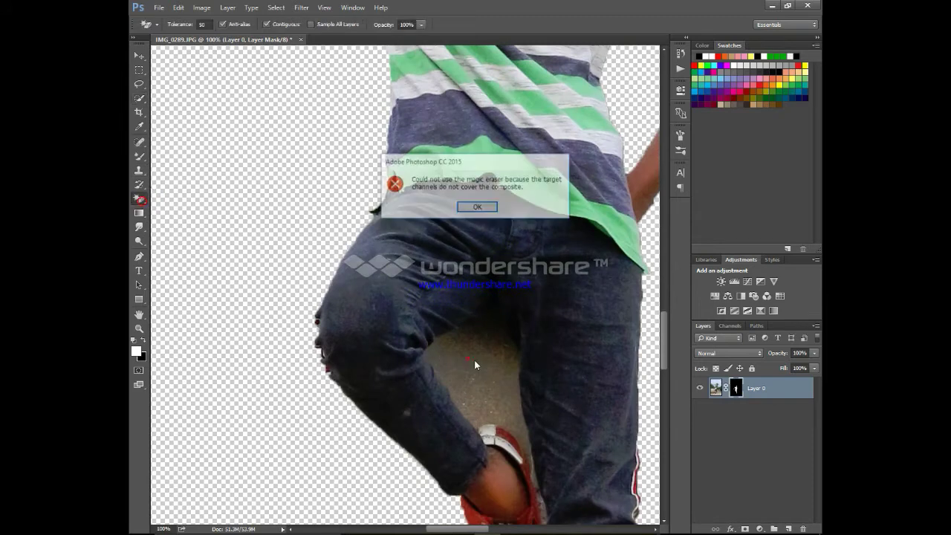
key("Return")
left_click(715, 387)
left_click(735, 388)
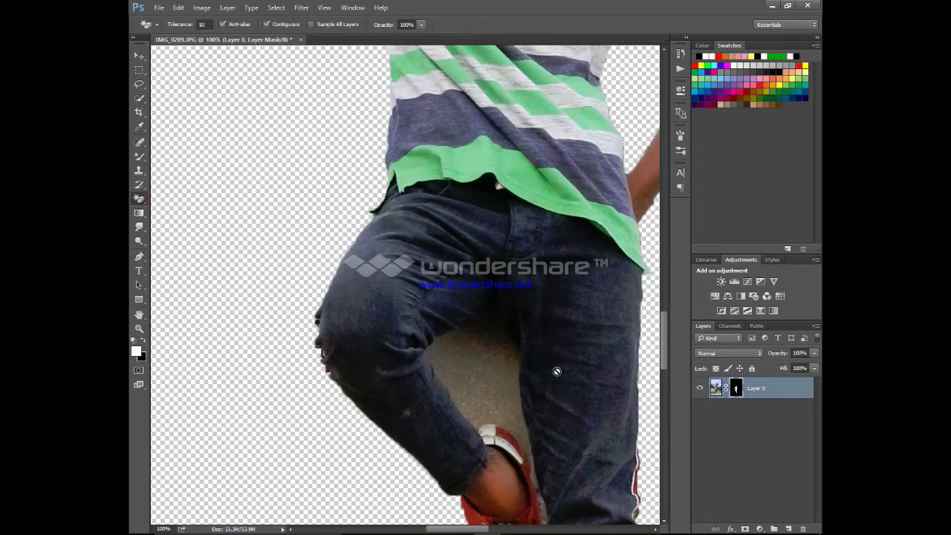
left_click(498, 382)
left_click(484, 207)
Step: Erase the patch on the layer pixels, undo it after it damages the jeans, then pick Quick Selection
left_click(699, 387)
double_click(728, 386)
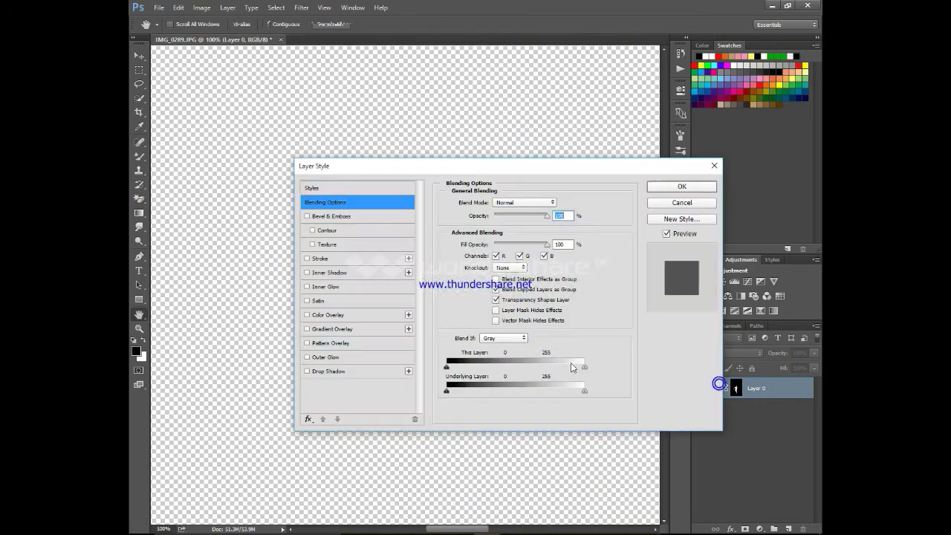
key("Escape")
left_click(699, 387)
left_click(475, 365)
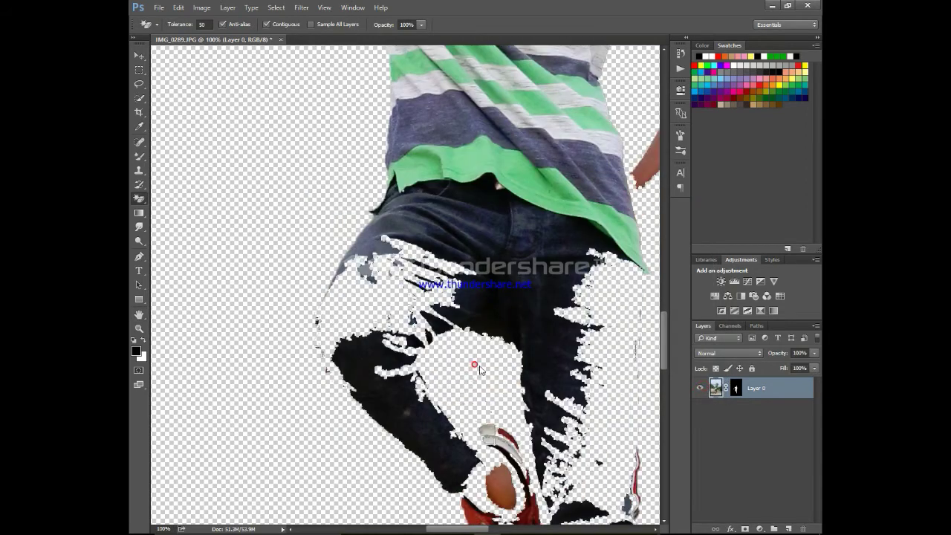
key("ctrl+z")
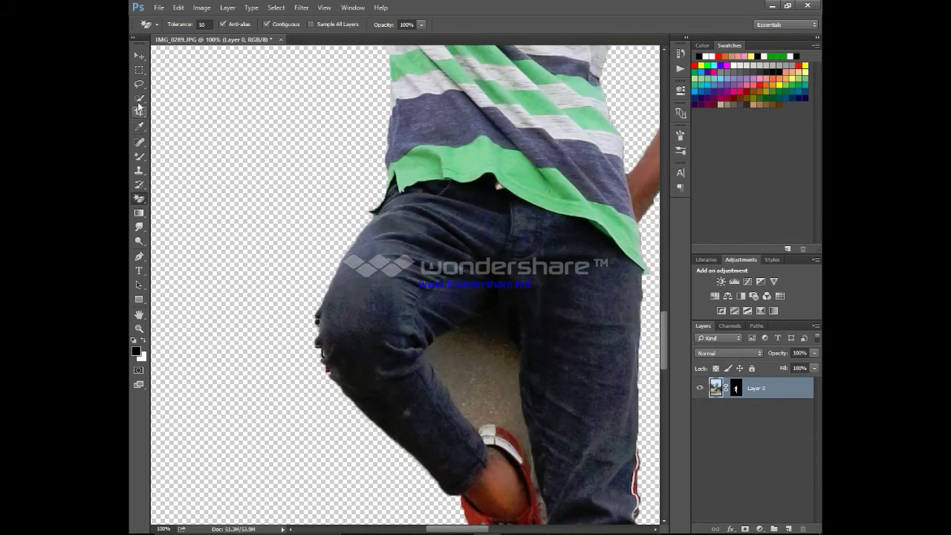
left_click(139, 98)
Step: Paint a smaller-brush Quick Selection over the grey patch, undoing spills onto the figure
mouse_move(473, 359)
left_mouse_down()
mouse_move(476, 350)
mouse_move(448, 357)
mouse_move(448, 344)
mouse_move(484, 341)
mouse_move(489, 327)
left_mouse_up()
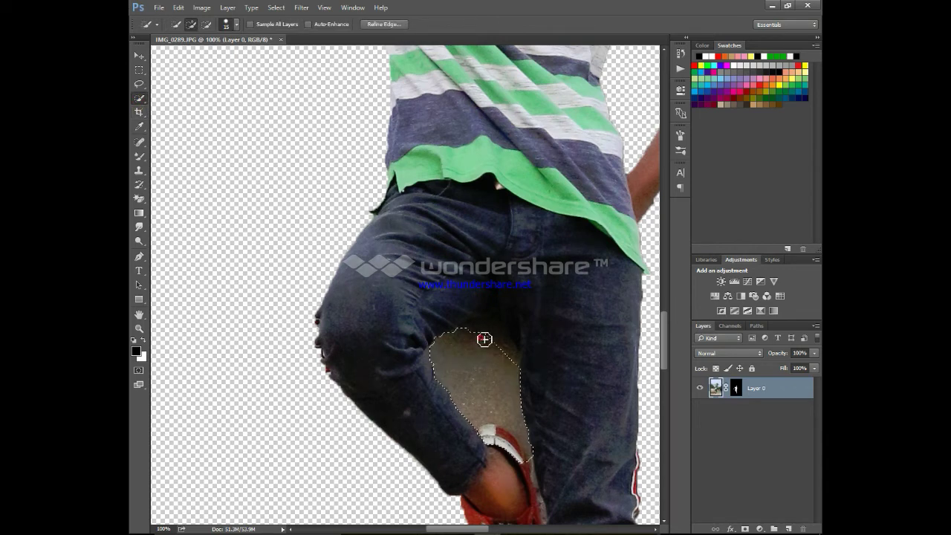
key("ctrl+z")
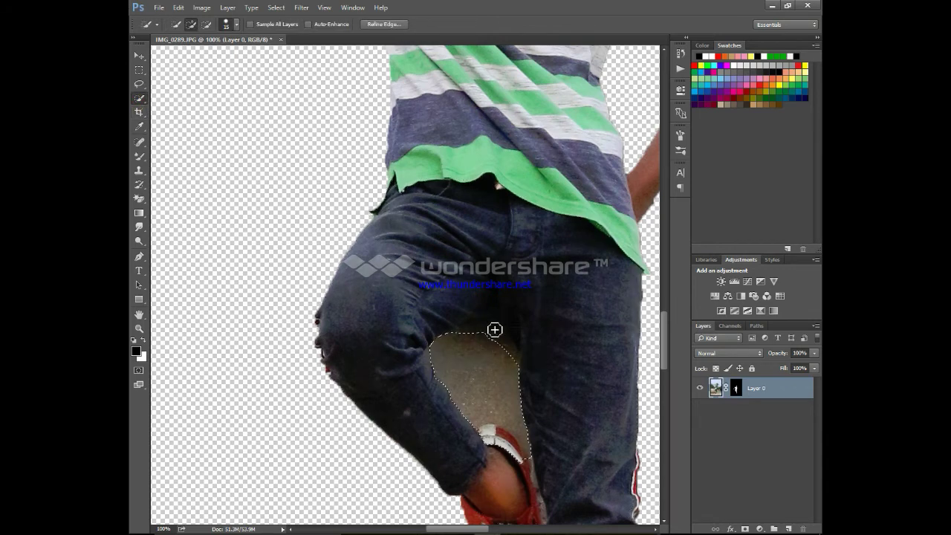
key("bracketleft")
key("bracketleft")
left_click_drag(515, 358, 471, 335)
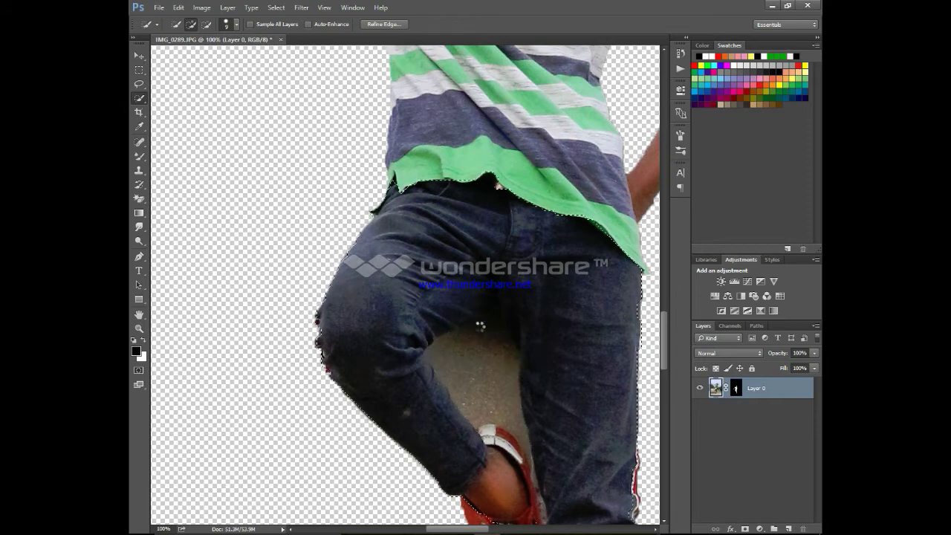
key("ctrl+z")
scroll(480, 326, "right", 3)
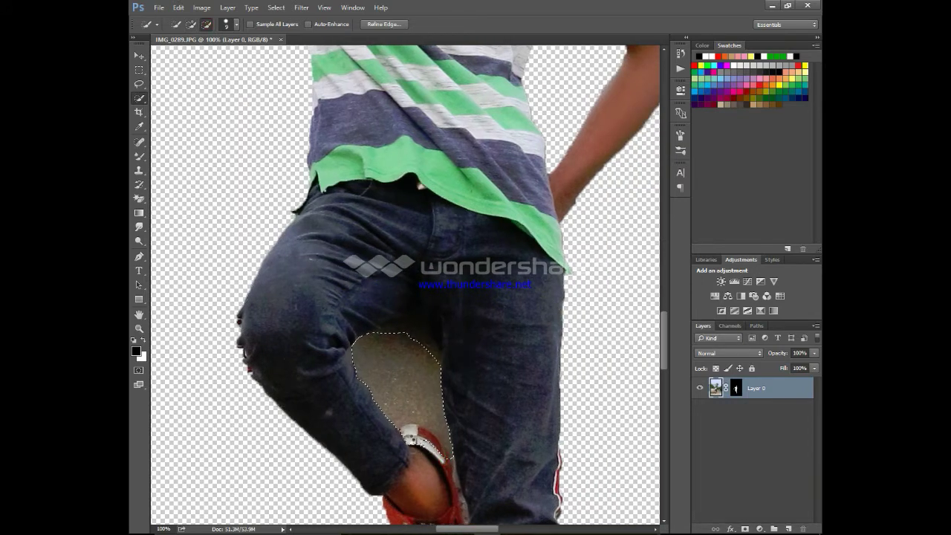
scroll(444, 458, "down", 2)
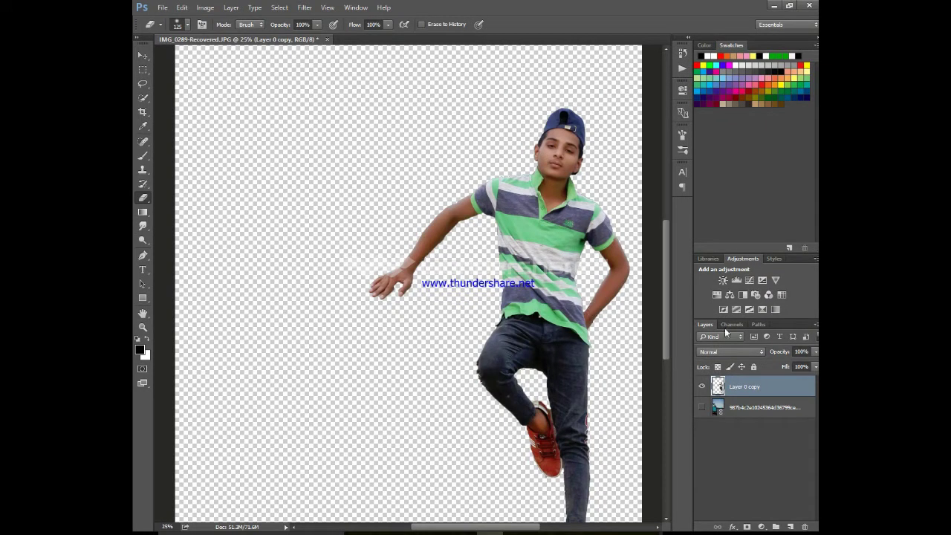
Step: Make the lower jeep photo layer visible, zoom out, and start Free Transform on it
left_click(742, 408)
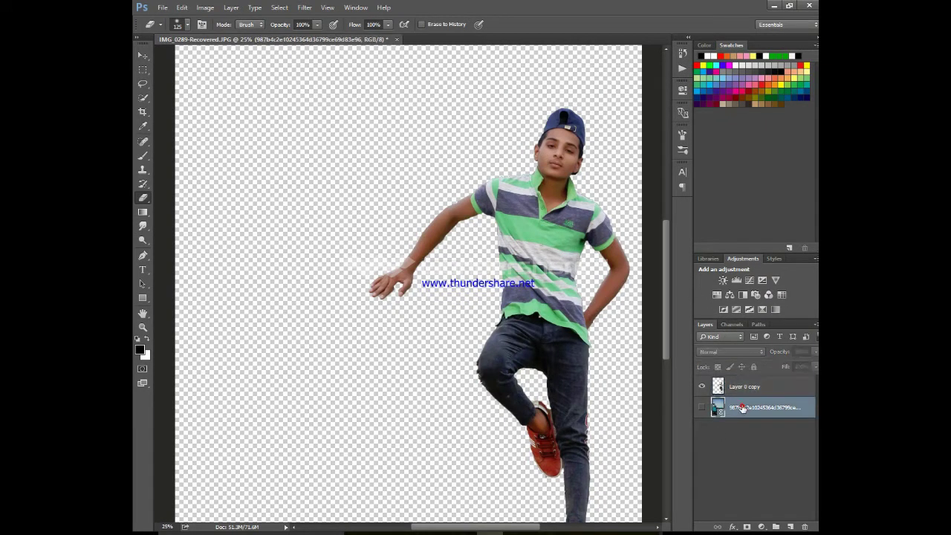
left_click(703, 408)
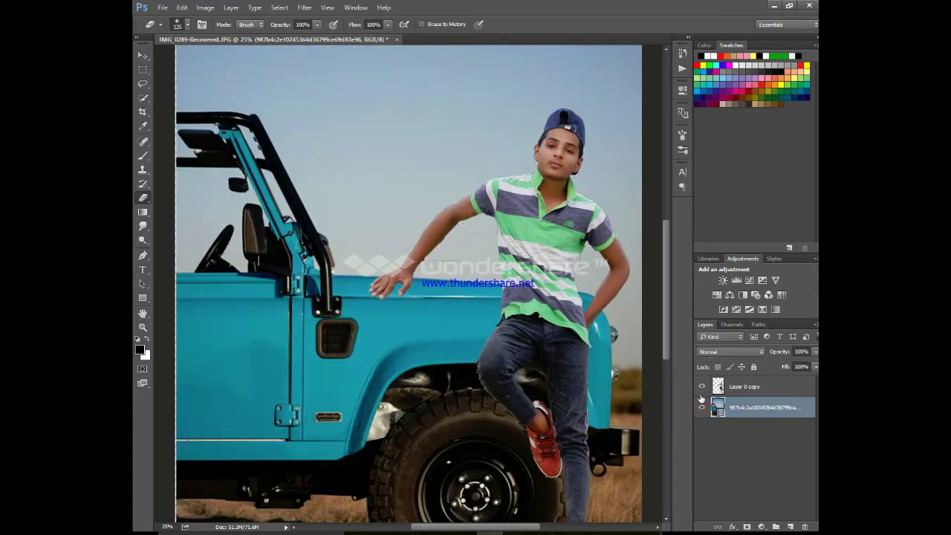
key("ctrl+minus")
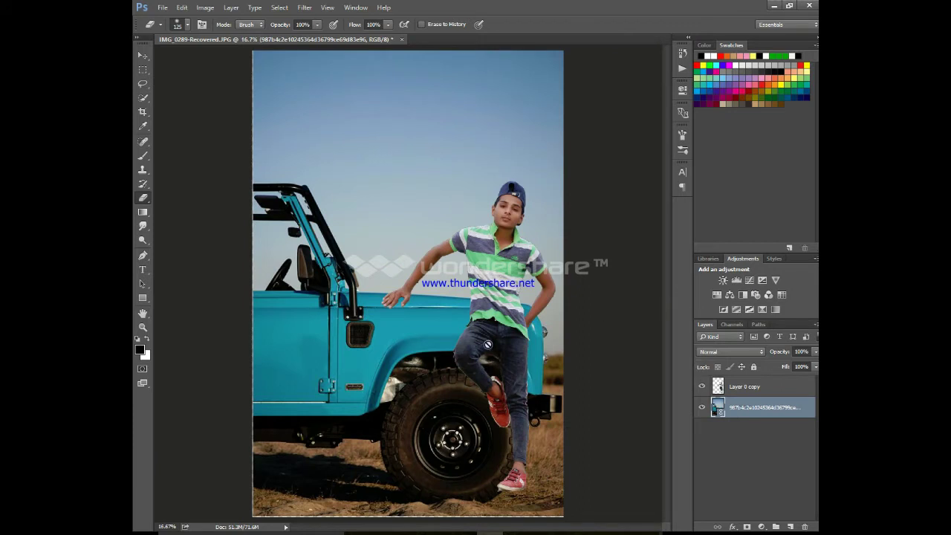
key("ctrl+t")
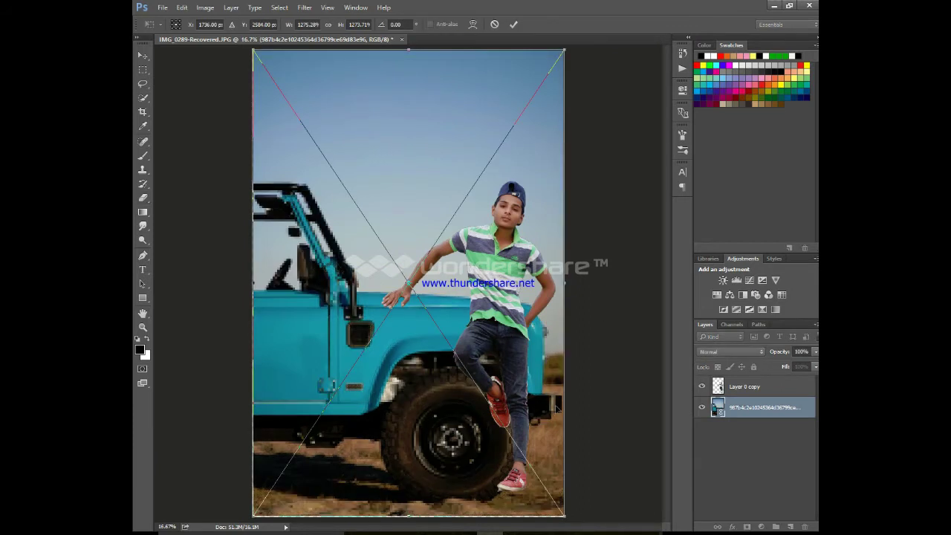
Step: Commit the jeep transform, then scale Layer 0 copy to about 102% and rotate it 2.09°
key("e")
key("Return")
left_click(744, 387)
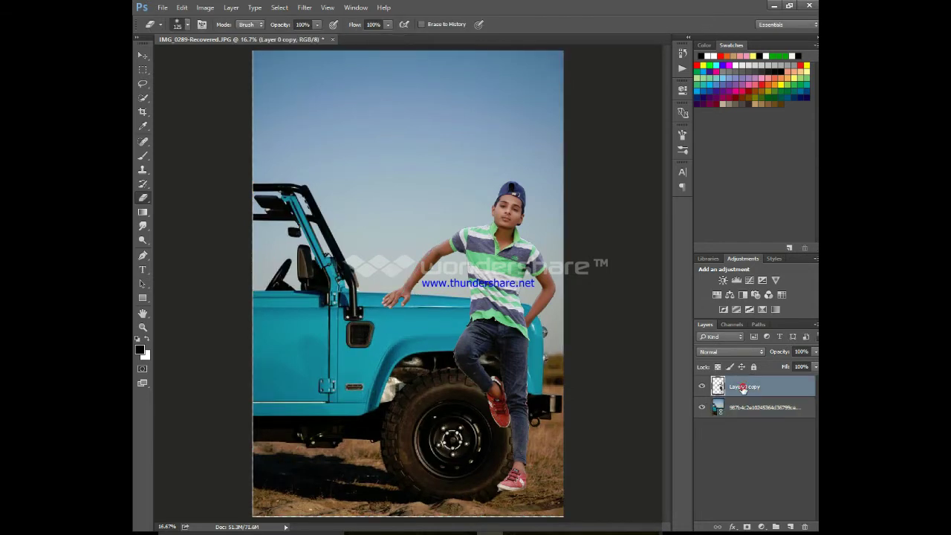
key("ctrl+t")
left_click_drag(555, 490, 558, 495)
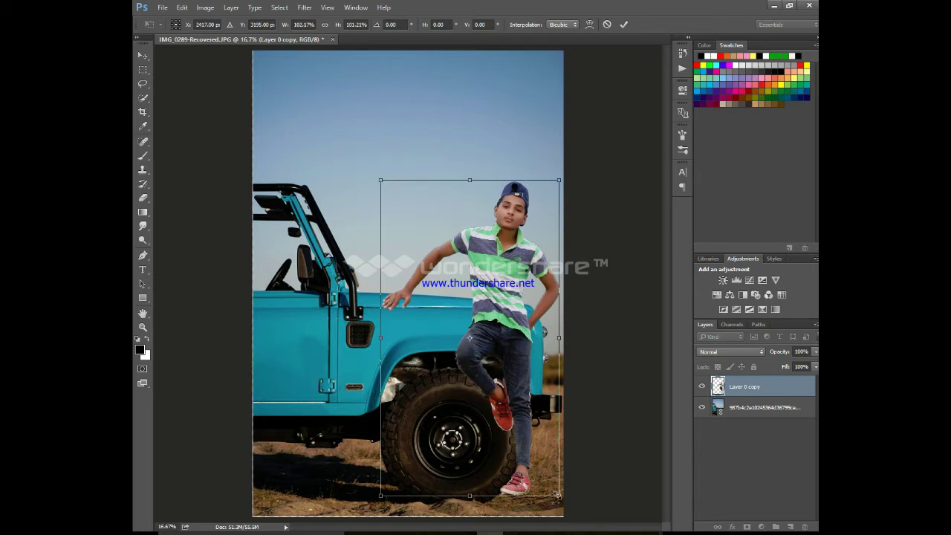
left_click_drag(557, 496, 559, 503)
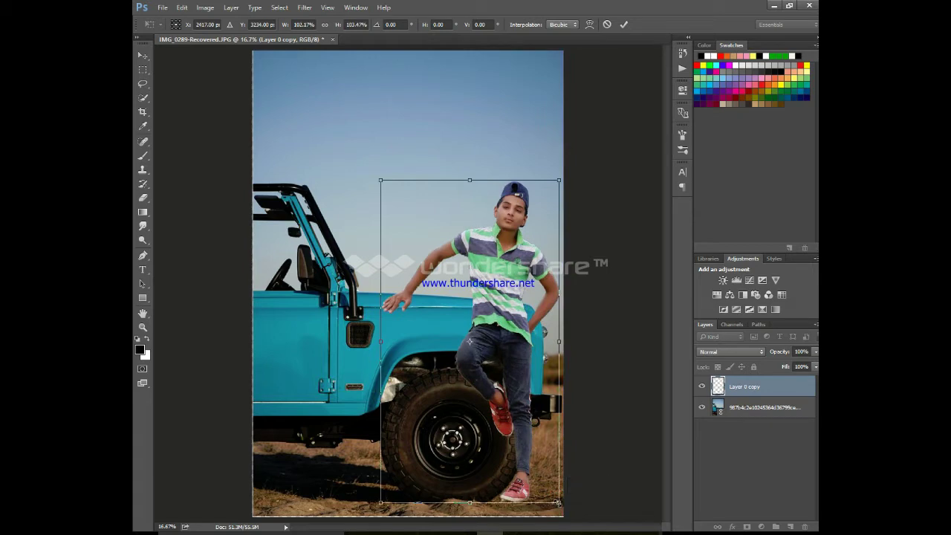
left_click_drag(602, 453, 604, 464)
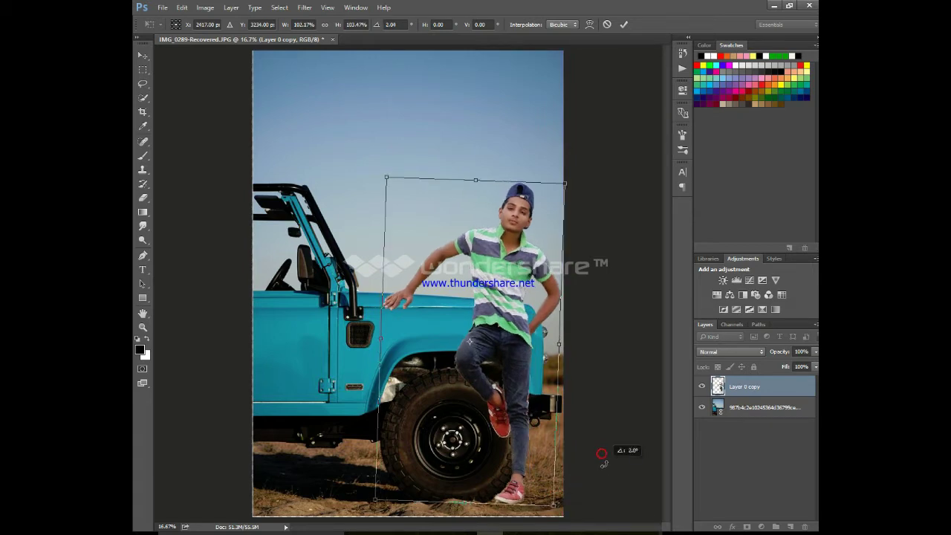
left_click(623, 24)
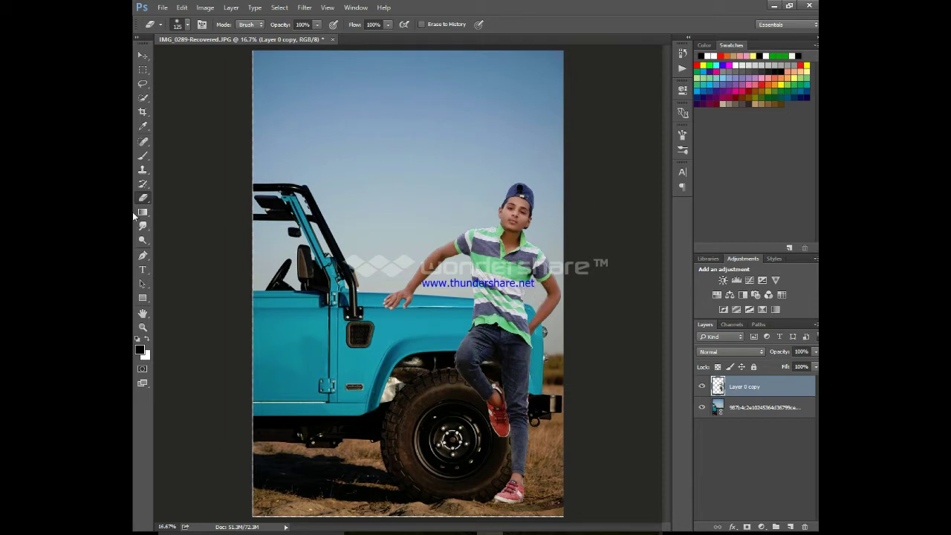
key("ctrl+plus")
key("ctrl+plus")
key("ctrl+plus")
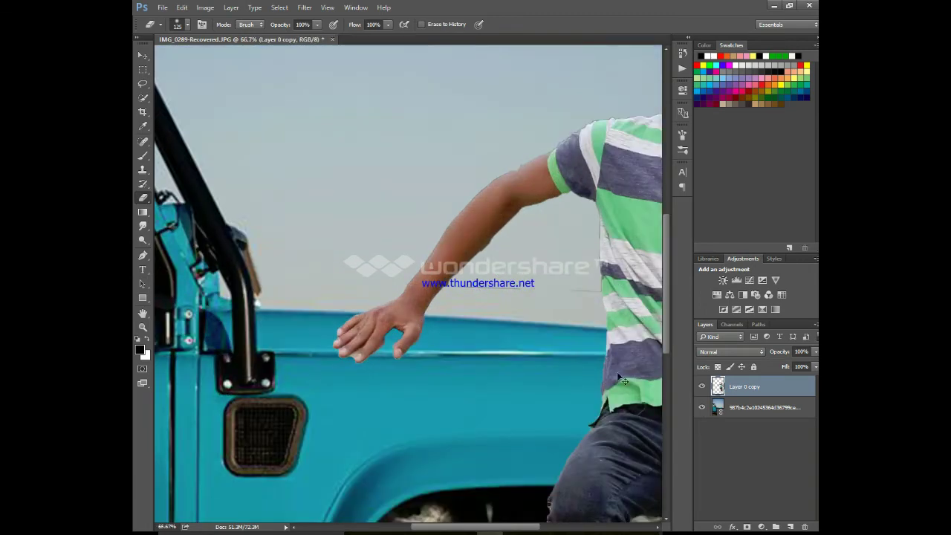
key("ctrl+plus")
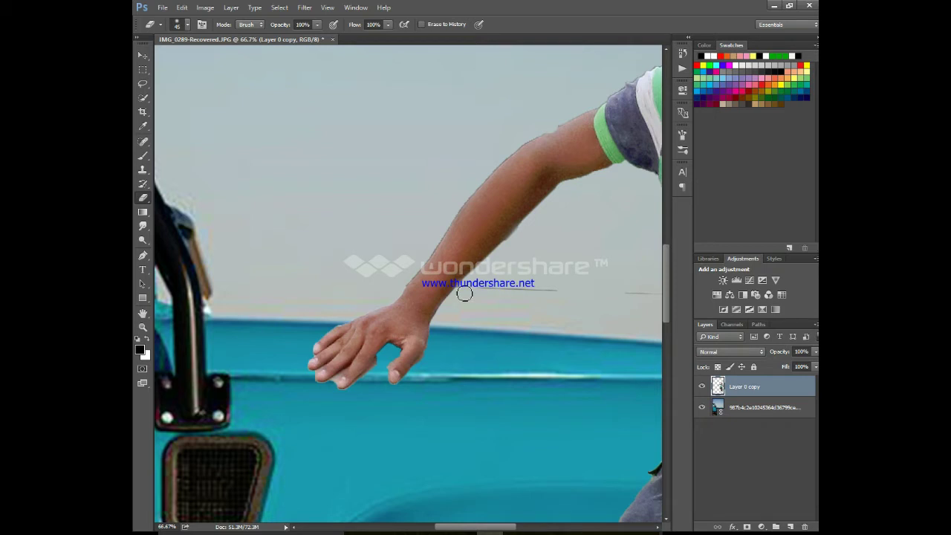
left_click_drag(465, 293, 596, 292)
left_click_drag(460, 530, 504, 531)
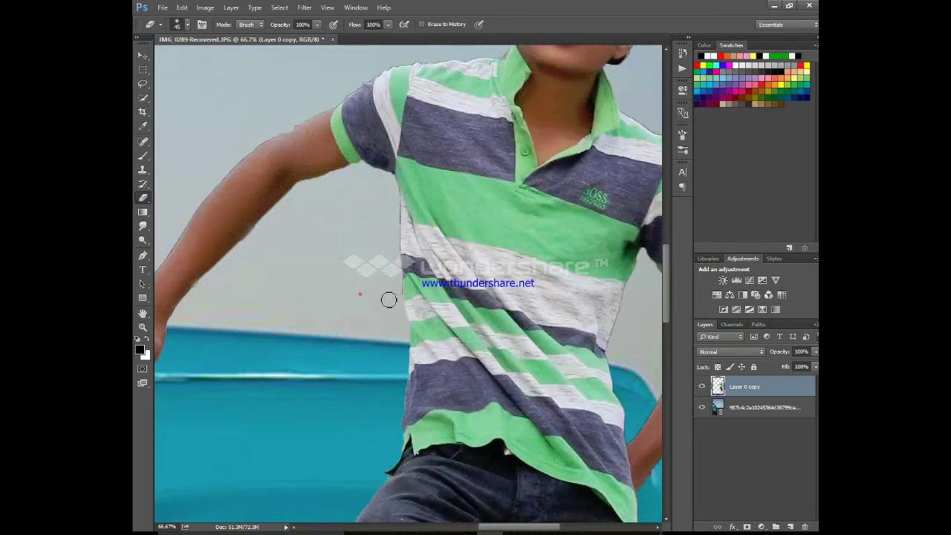
scroll(376, 291, "up", 1)
scroll(357, 267, "up", 3)
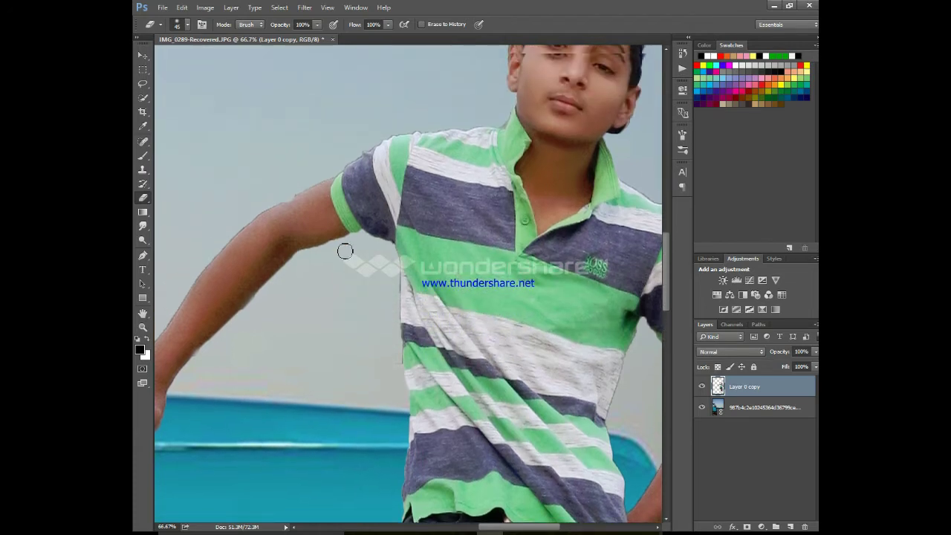
scroll(341, 246, "up", 1)
left_click_drag(301, 198, 211, 243)
key("bracketright")
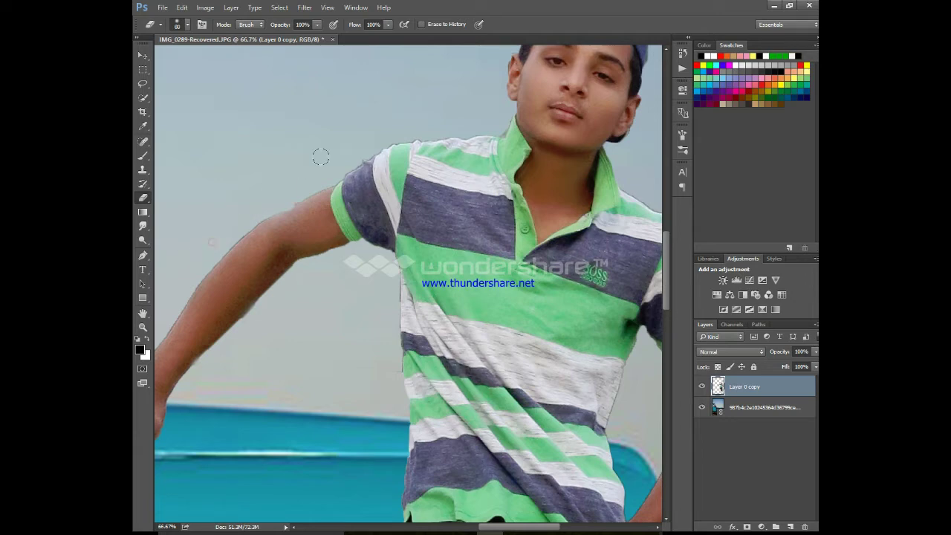
key("ctrl+minus")
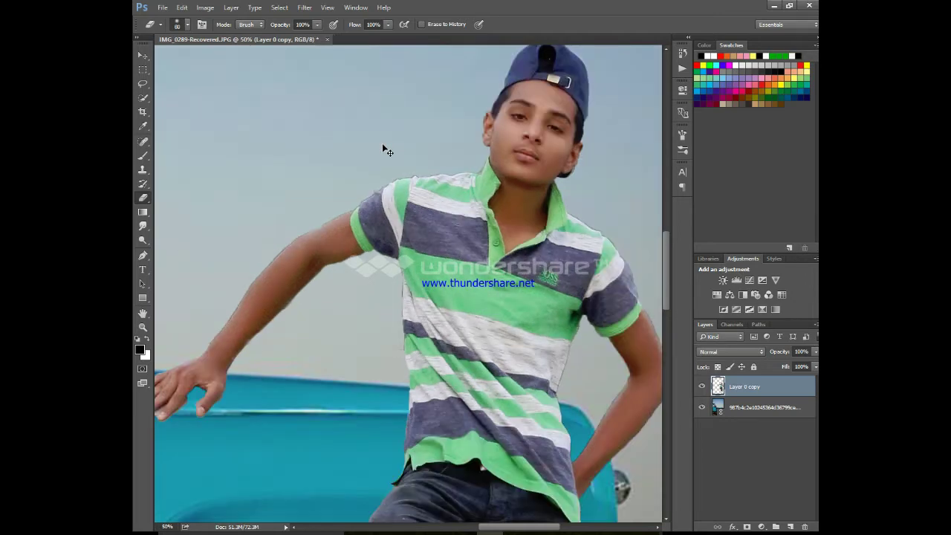
key("ctrl+minus")
key("ctrl+minus")
key("ctrl+minus")
key("ctrl+plus")
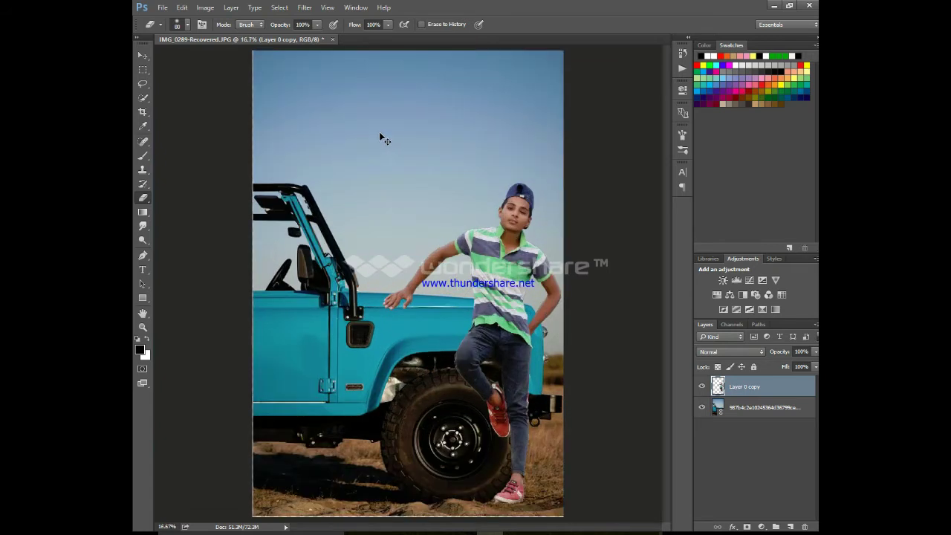
key("ctrl+plus")
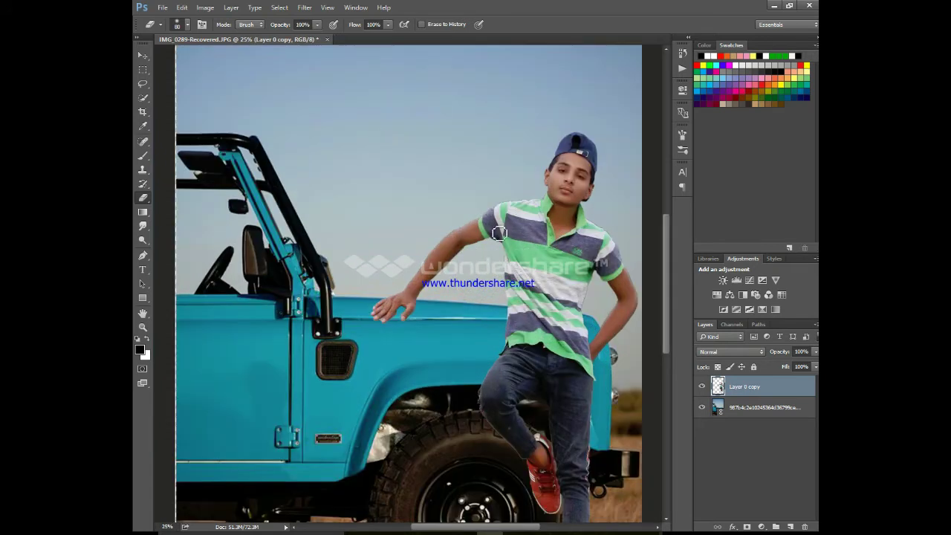
key("ctrl+minus")
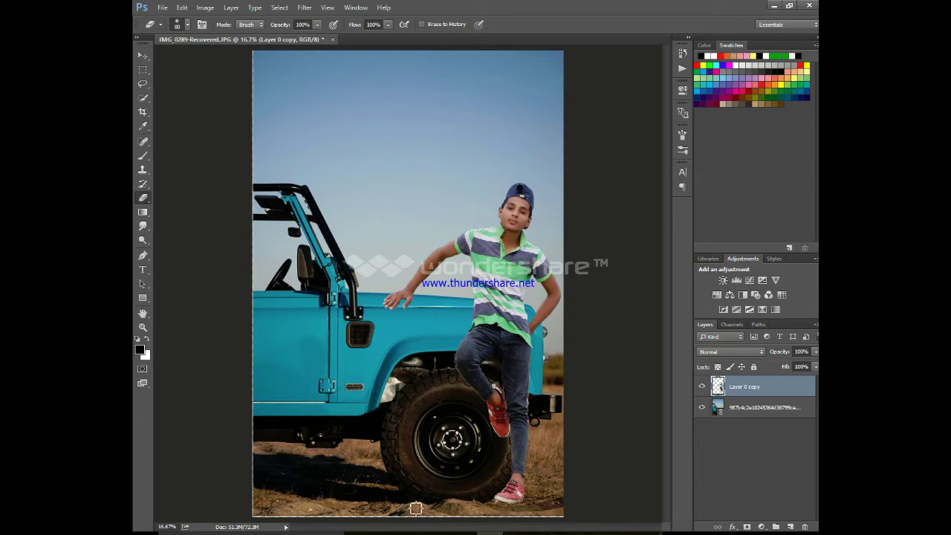
Step: Zoom in on the shoes and erase leftover background along the front shoe's sole
key("ctrl+plus")
key("ctrl+plus")
key("ctrl+plus")
key("ctrl+plus")
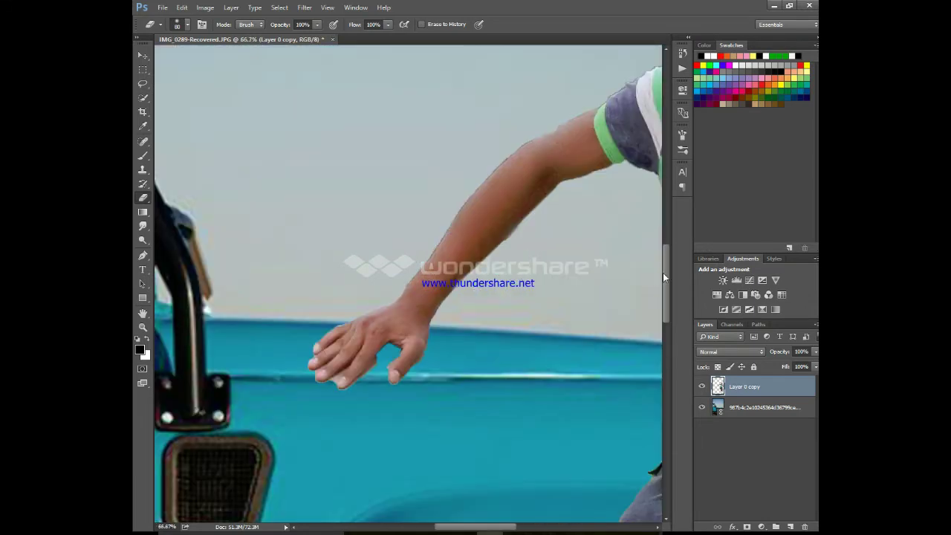
left_click_drag(669, 305, 674, 360)
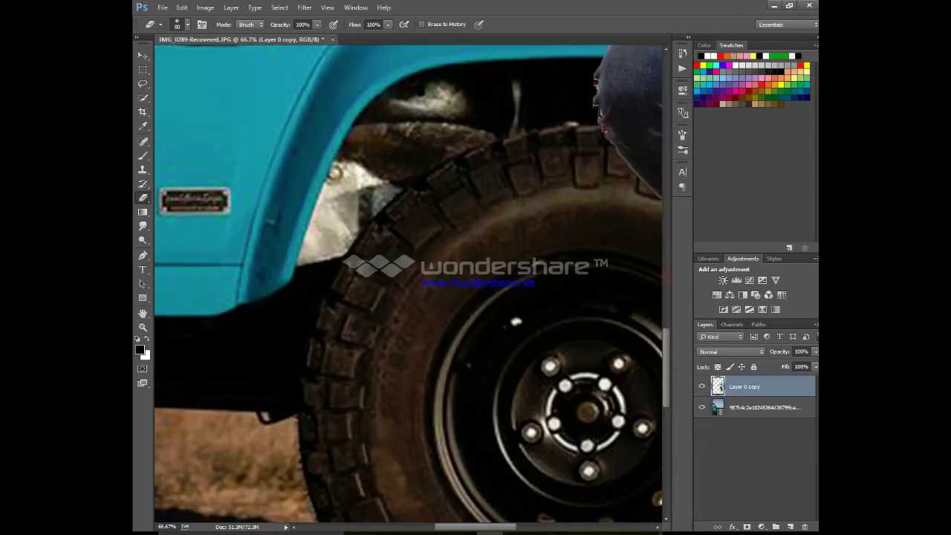
left_click_drag(481, 530, 524, 530)
scroll(540, 428, "down", 2)
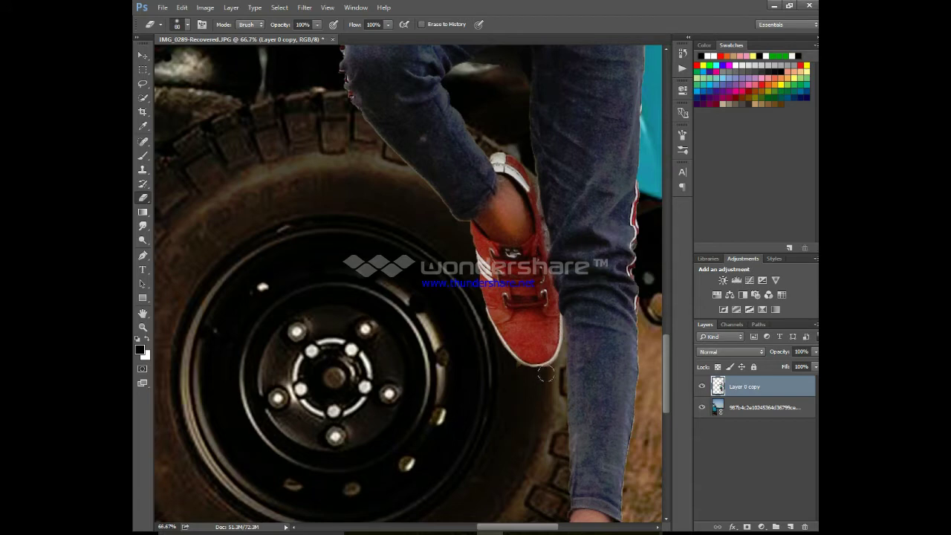
scroll(458, 339, "down", 4)
scroll(438, 357, "down", 4)
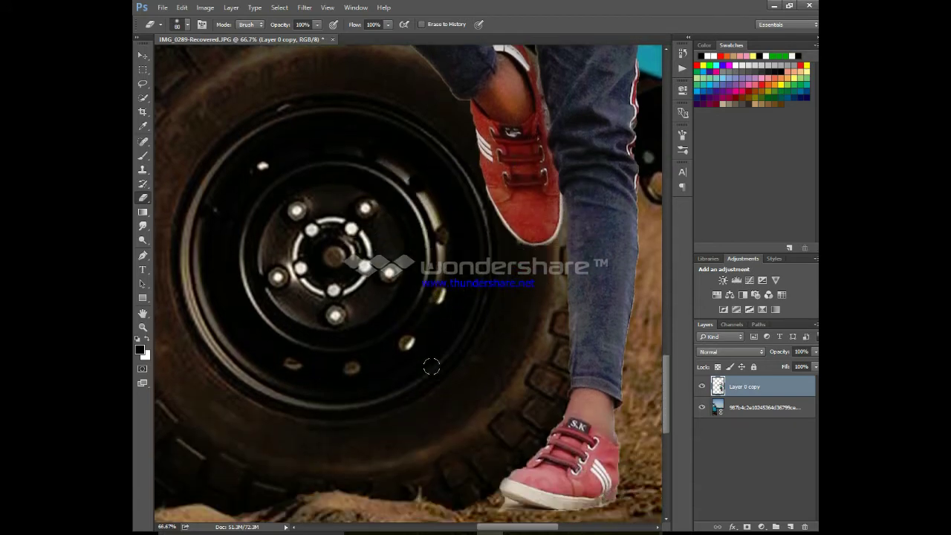
scroll(434, 358, "down", 2)
scroll(475, 431, "down", 1)
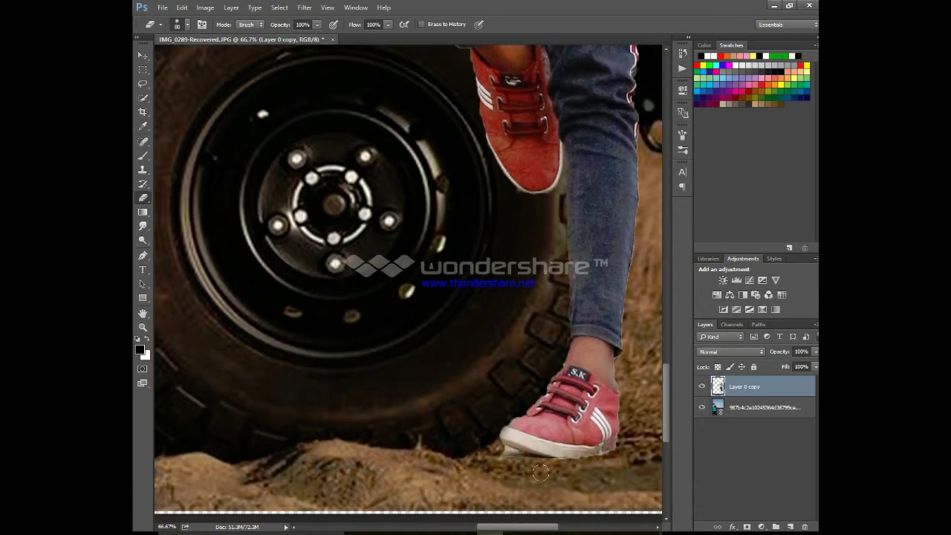
left_click_drag(540, 473, 488, 450)
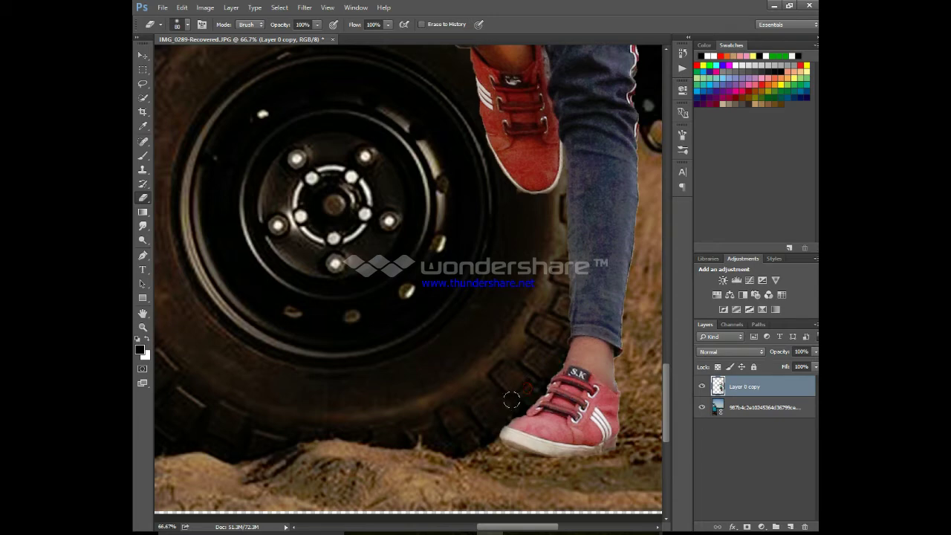
scroll(530, 390, "down", 4)
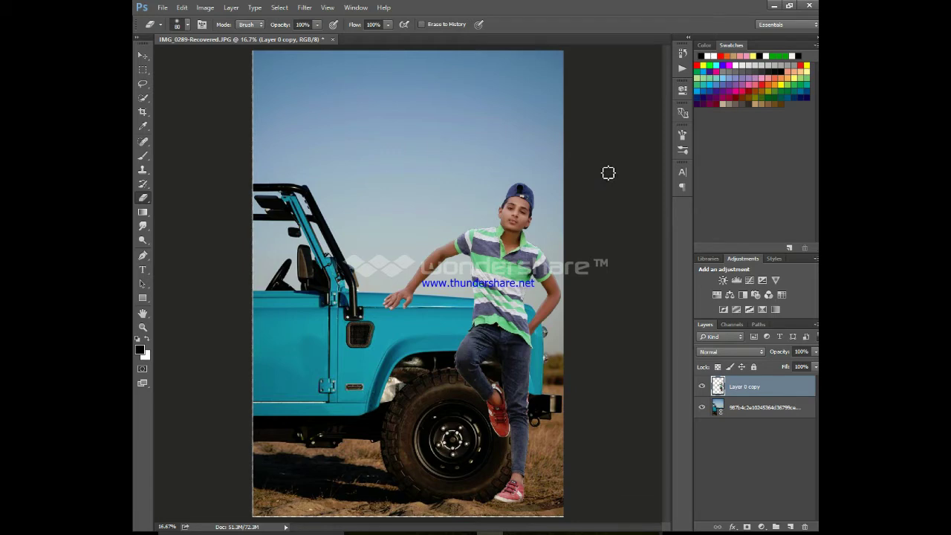
Step: Place Shadow-1 from D:\backgrounds as a linked layer
left_click(162, 8)
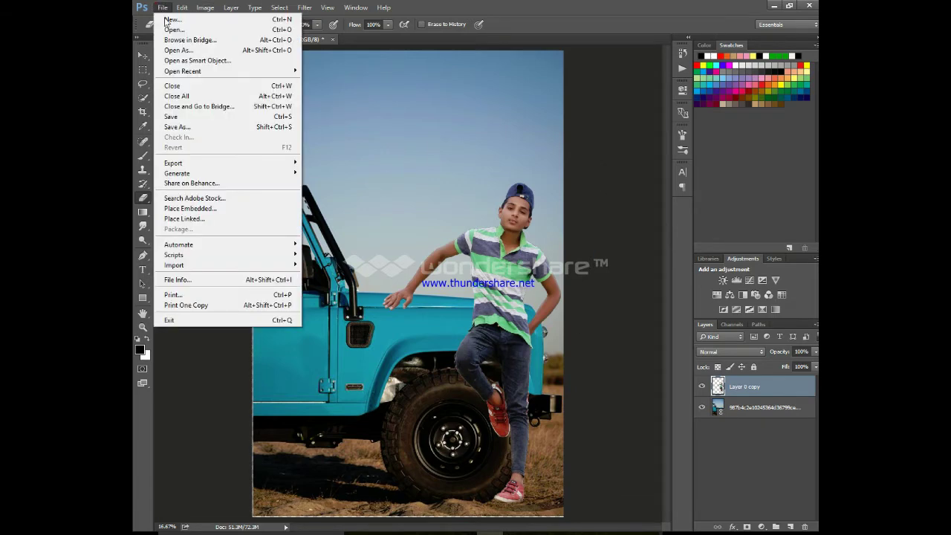
left_click(200, 219)
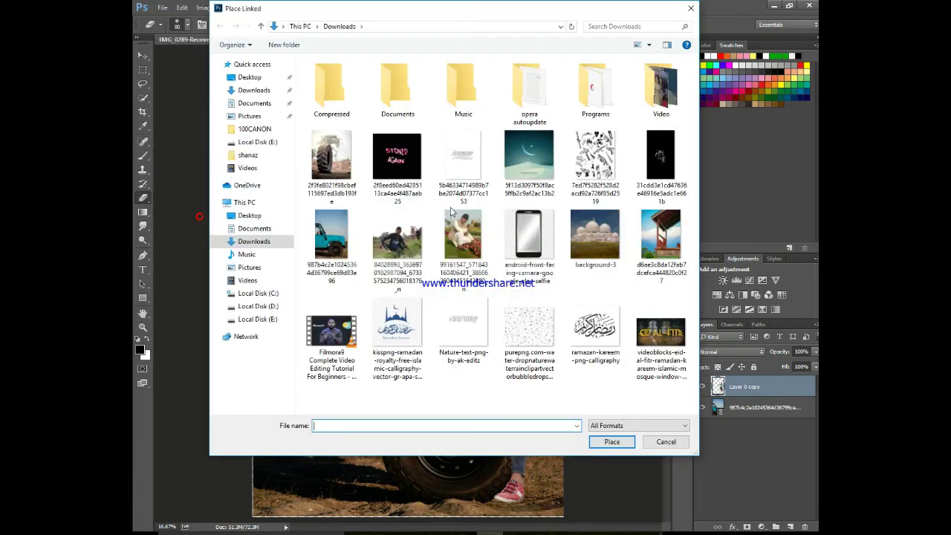
left_click(260, 294)
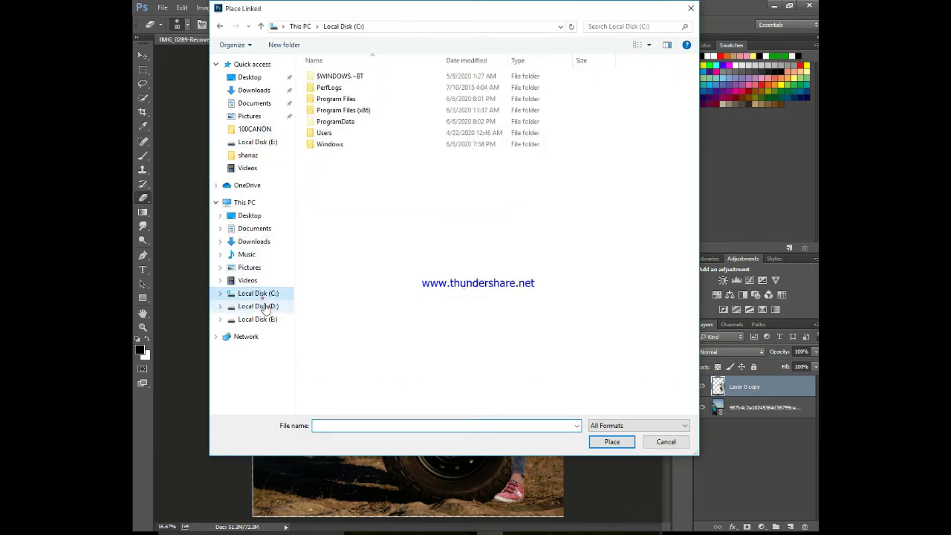
left_click(342, 100)
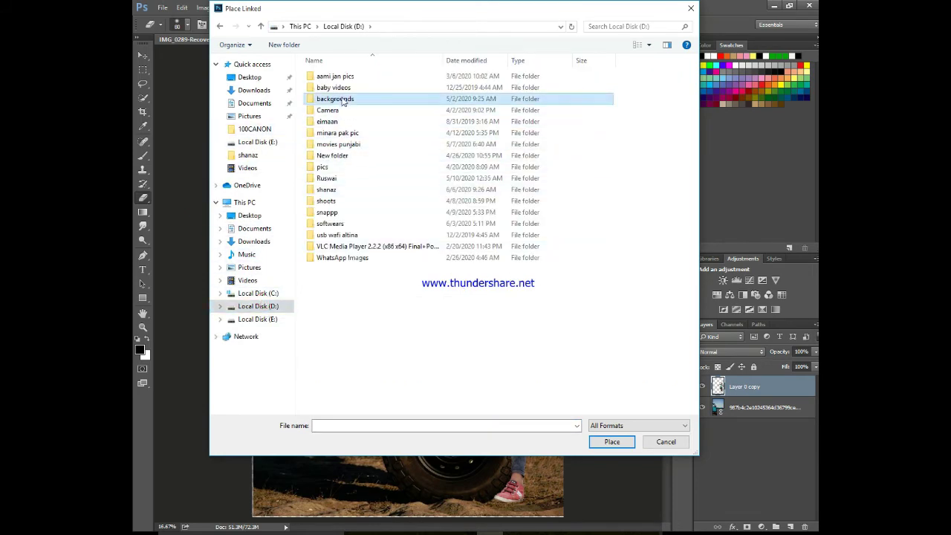
double_click(342, 100)
scroll(588, 197, "down", 5)
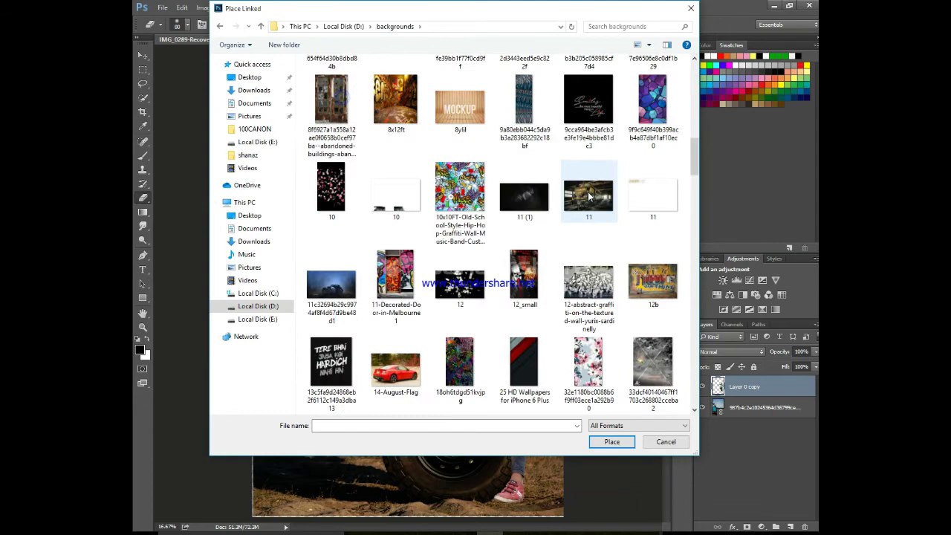
scroll(589, 197, "down", 3)
scroll(588, 197, "down", 3)
scroll(588, 197, "down", 3)
scroll(588, 197, "down", 3)
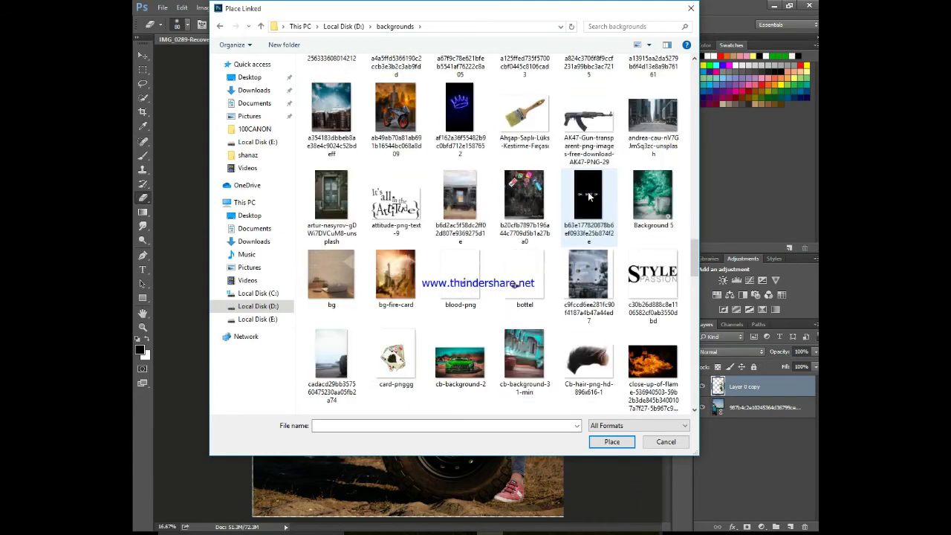
scroll(589, 197, "down", 3)
scroll(588, 197, "down", 3)
scroll(589, 197, "down", 3)
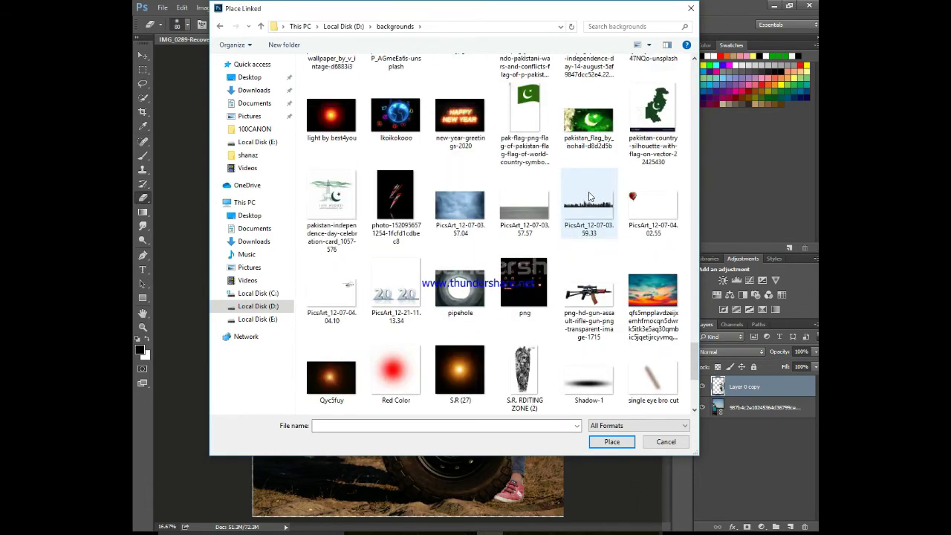
scroll(589, 197, "down", 3)
left_click(611, 144)
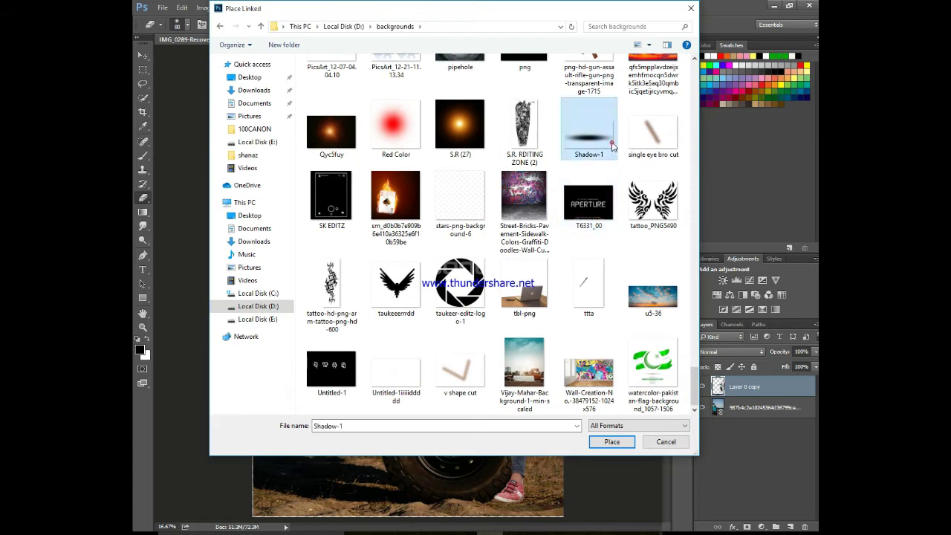
double_click(611, 143)
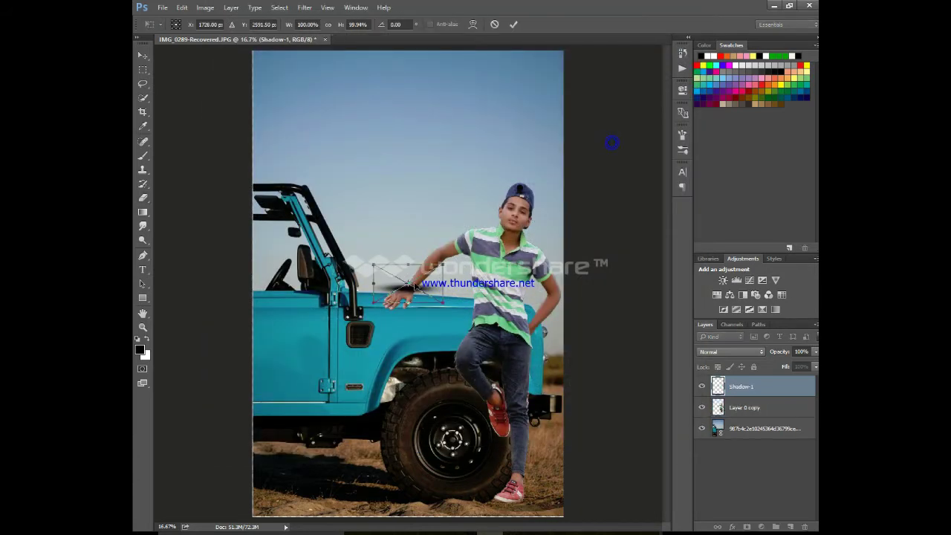
Step: Scale, flatten and move the shadow under the boy's feet, then commit it
mouse_move(413, 286)
left_mouse_down()
mouse_move(407, 296)
mouse_move(462, 388)
left_mouse_up()
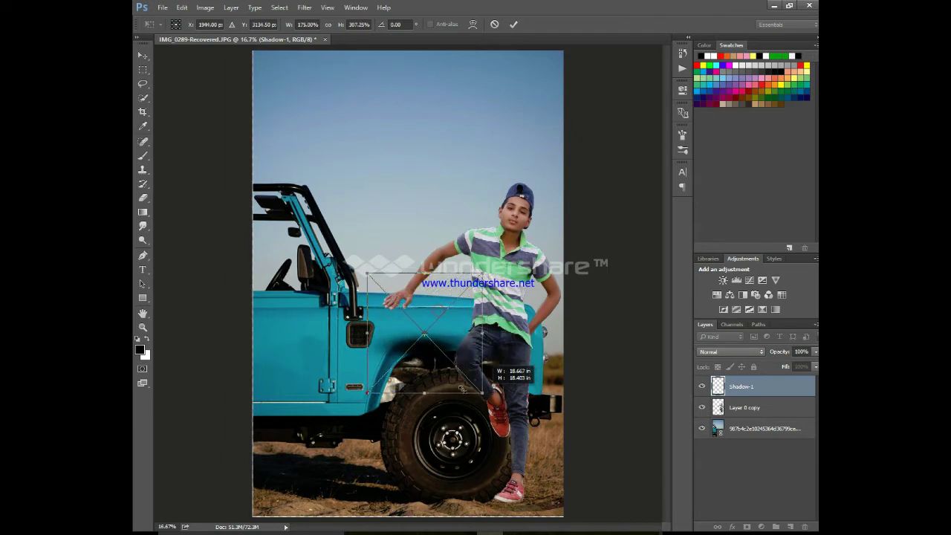
mouse_move(462, 388)
left_mouse_down()
mouse_move(530, 502)
mouse_move(523, 488)
left_mouse_up()
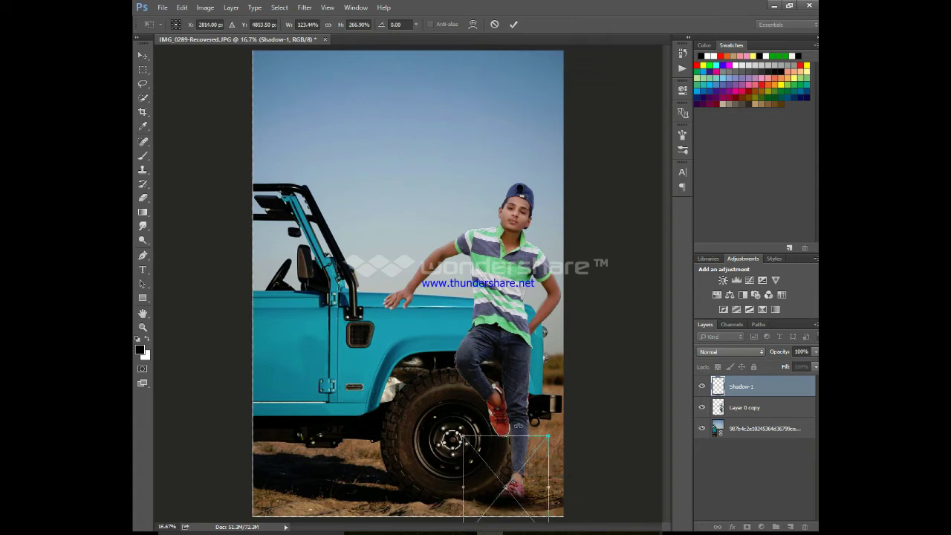
mouse_move(507, 436)
left_mouse_down()
mouse_move(507, 475)
mouse_move(528, 489)
left_mouse_up()
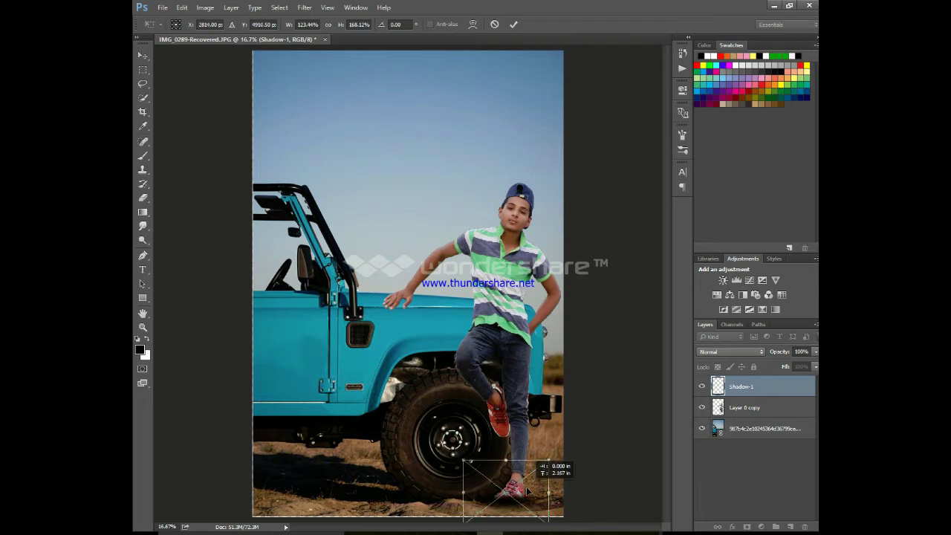
left_click_drag(527, 490, 528, 495)
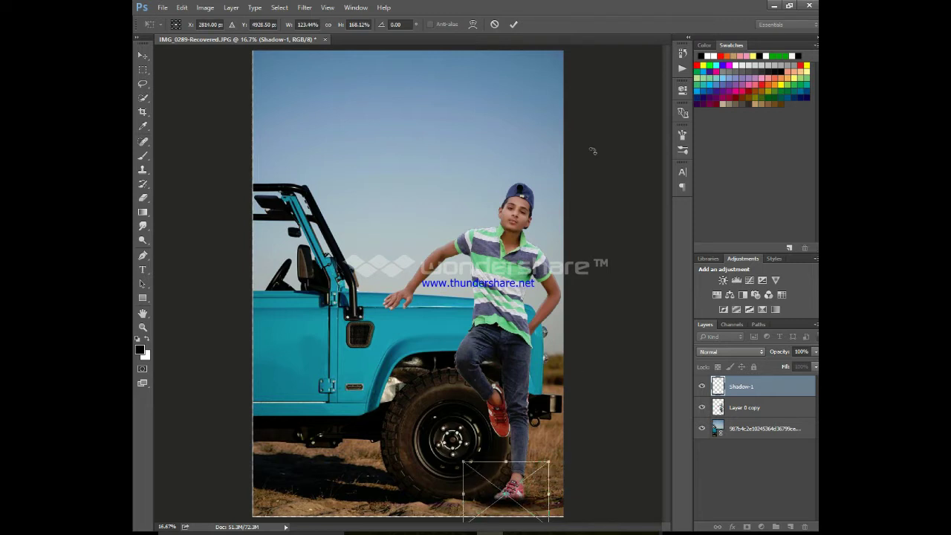
left_click(513, 29)
Step: Move the boy's Layer 0 copy above Shadow-1 in the layer stack
key("e")
left_click_drag(754, 410, 758, 382)
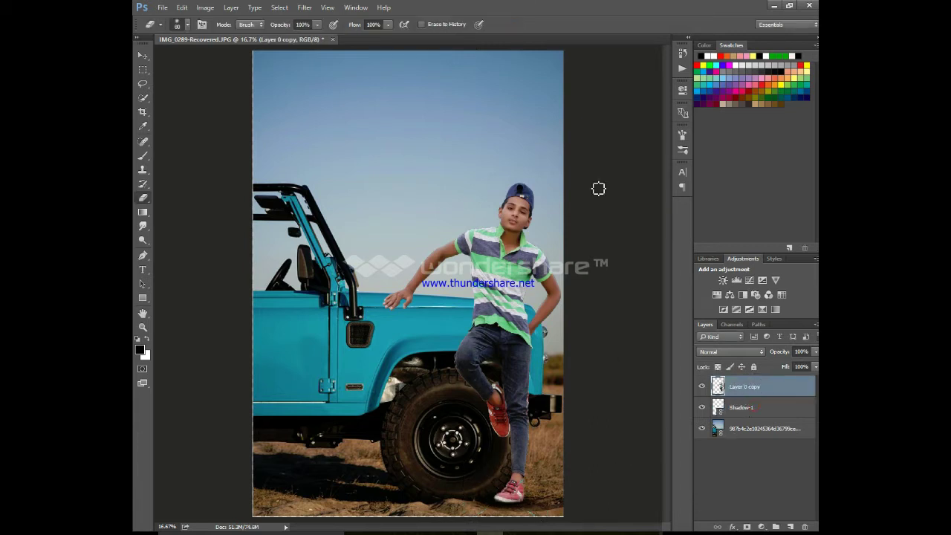
key("ctrl+t")
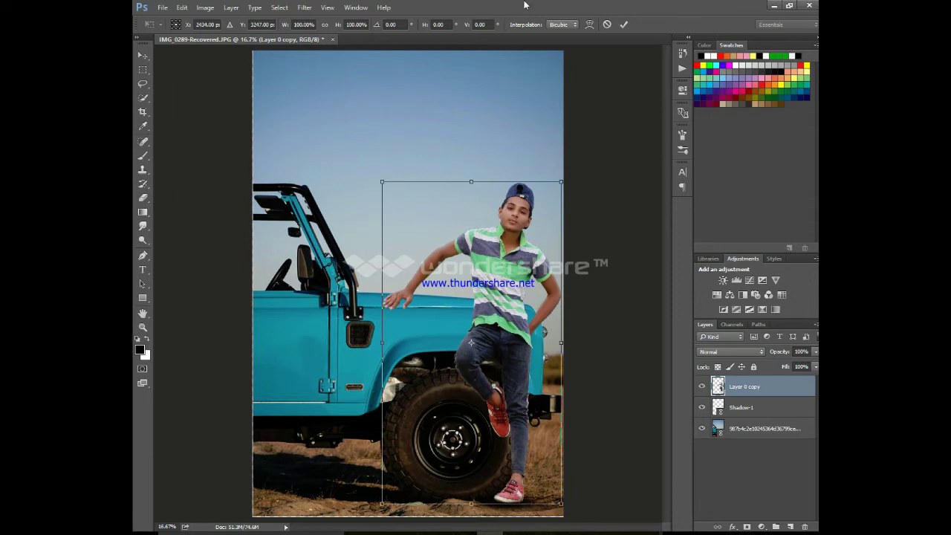
left_click(622, 24)
Step: Reshape Shadow-1, rotate it about -5.6°, and move it up under the front shoe
left_click(741, 407)
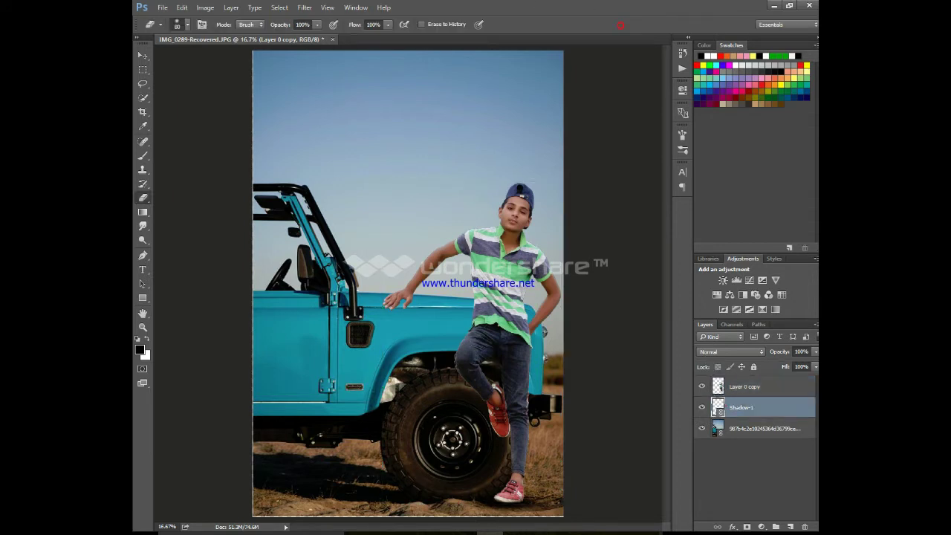
key("ctrl+t")
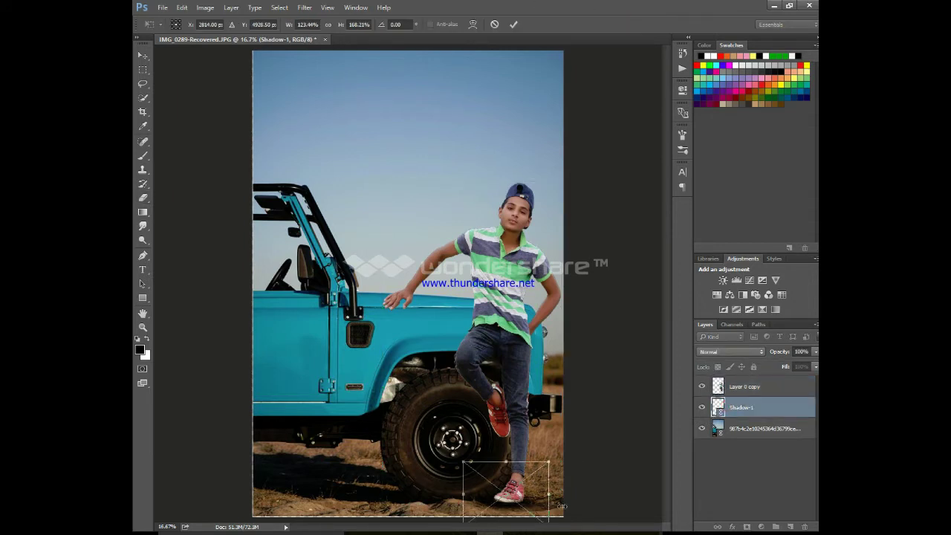
left_click_drag(563, 506, 545, 468)
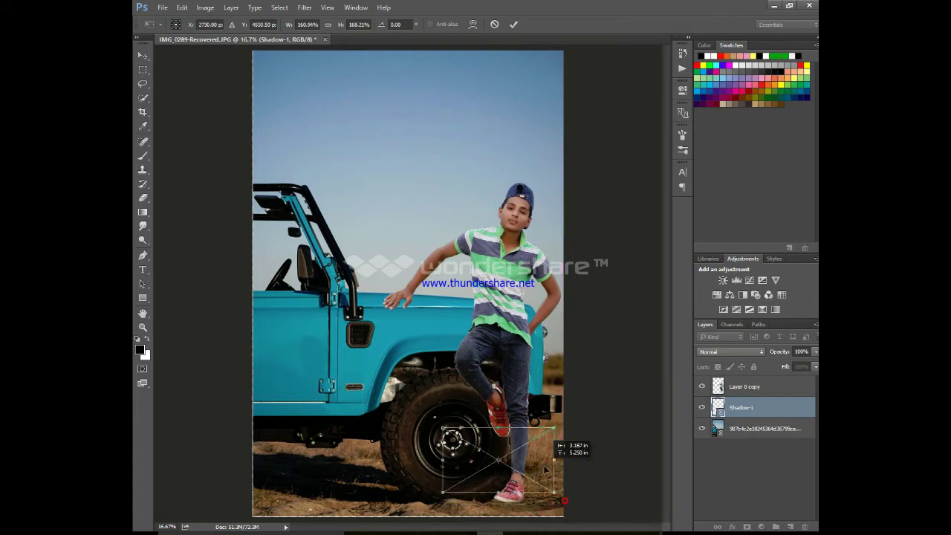
left_click_drag(522, 429, 524, 469)
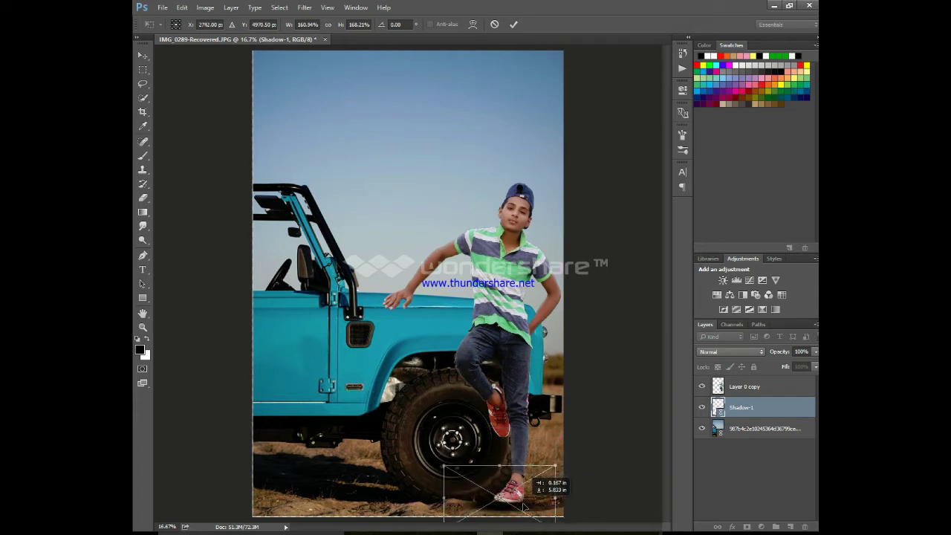
mouse_move(599, 514)
left_mouse_down()
mouse_move(604, 505)
mouse_move(593, 519)
left_mouse_up()
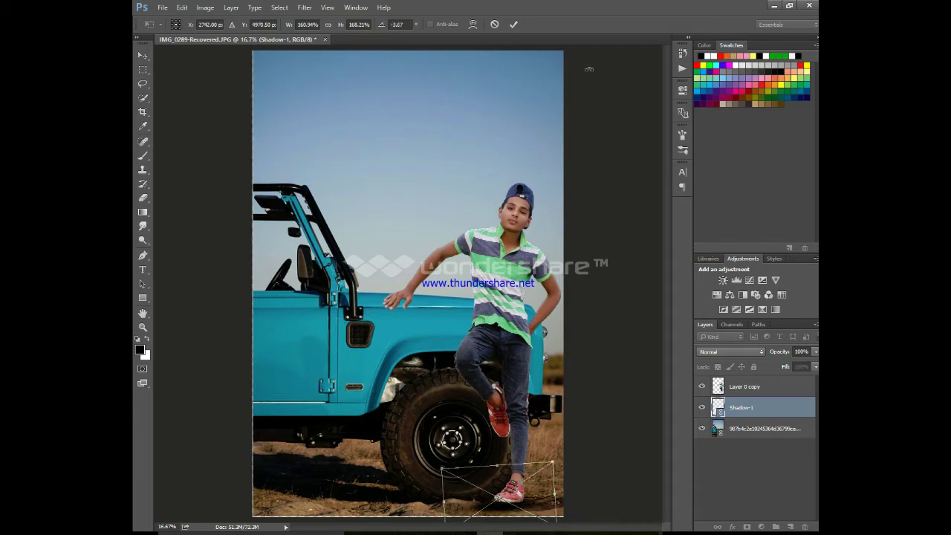
left_click_drag(531, 505, 532, 501)
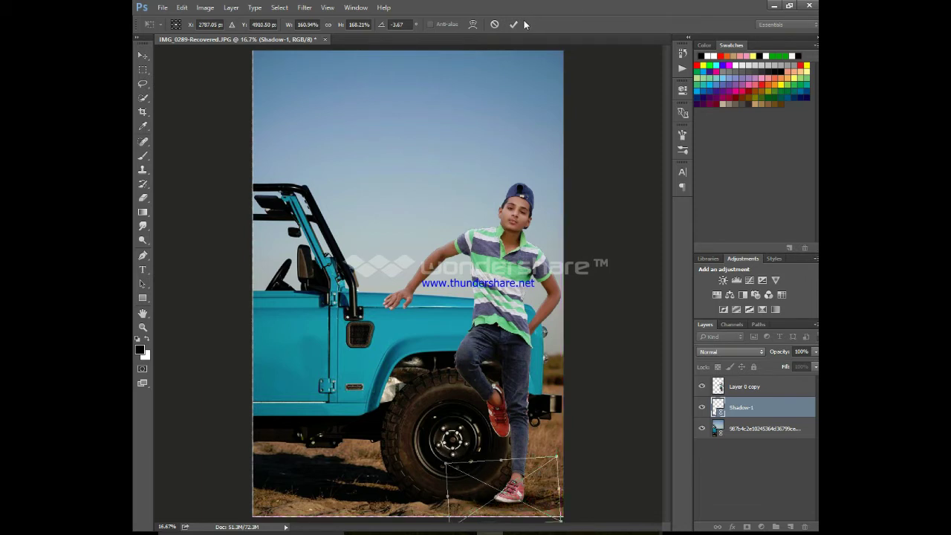
Step: Commit the shadow, lower Shadow-1 opacity to 64%, and duplicate it
key("e")
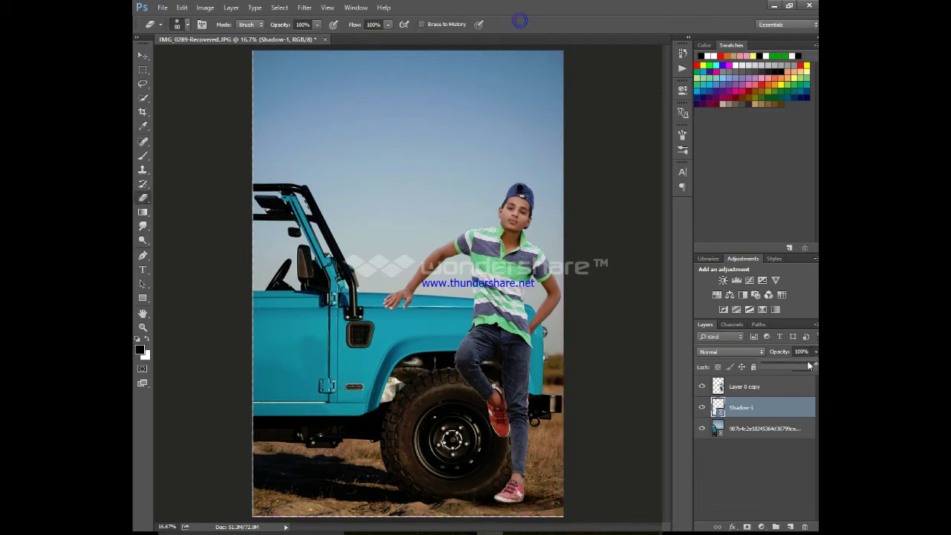
left_click_drag(809, 365, 796, 368)
key("ctrl+j")
Step: Enlarge the copy to about 292% by 283%, tilt it -2.22° across the bonnet, and commit
key("ctrl+t")
mouse_move(505, 487)
left_mouse_down()
mouse_move(508, 383)
mouse_move(539, 307)
mouse_move(522, 291)
mouse_move(464, 292)
left_mouse_up()
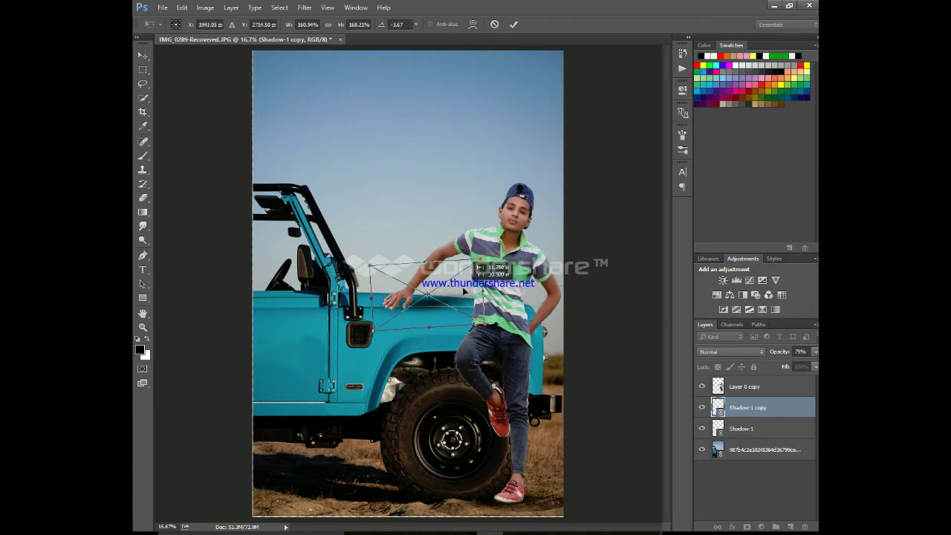
left_click_drag(481, 322, 581, 327)
left_click_drag(505, 312, 479, 318)
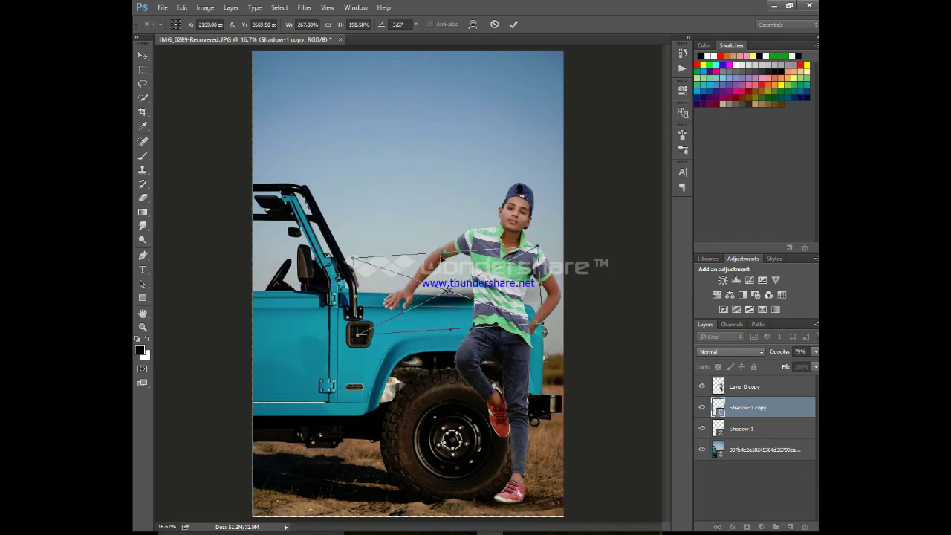
left_click_drag(443, 253, 444, 235)
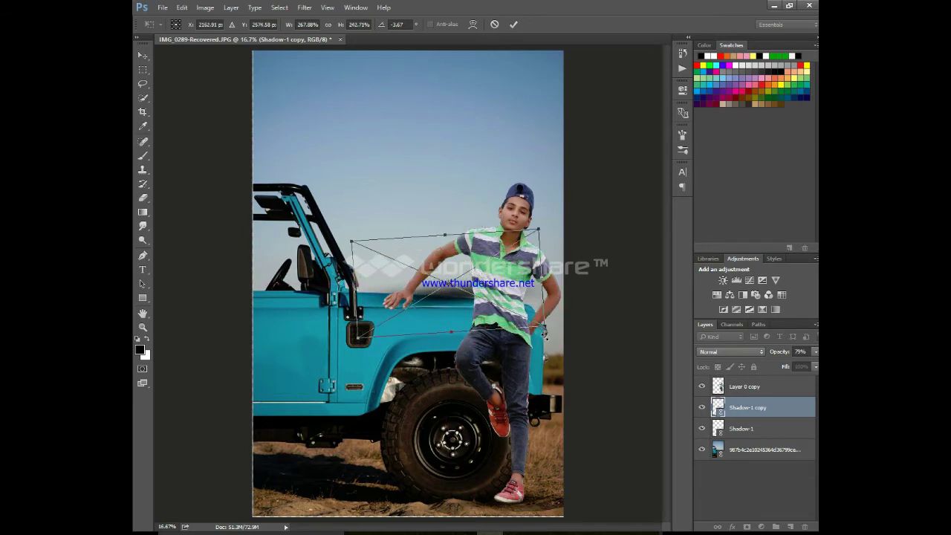
left_click_drag(544, 334, 558, 339)
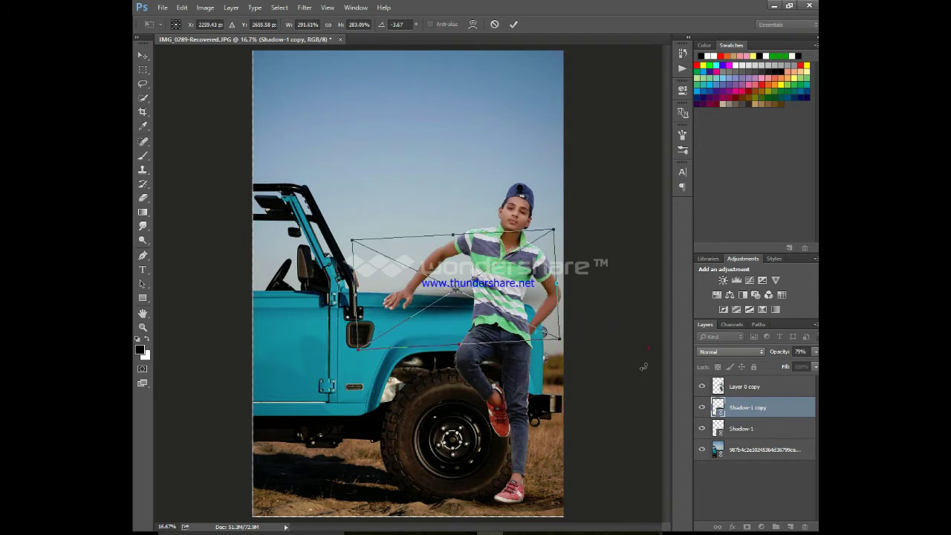
left_click_drag(643, 366, 513, 311)
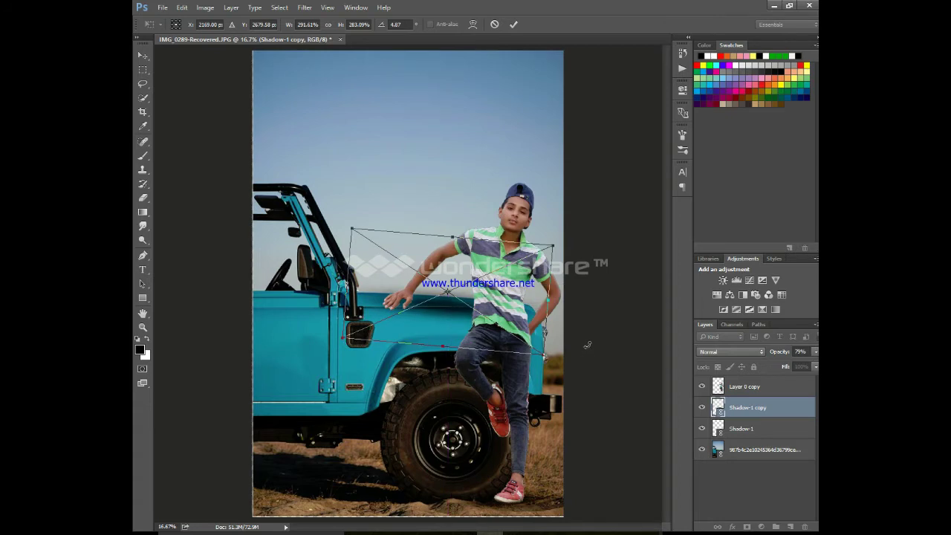
left_click_drag(586, 344, 588, 327)
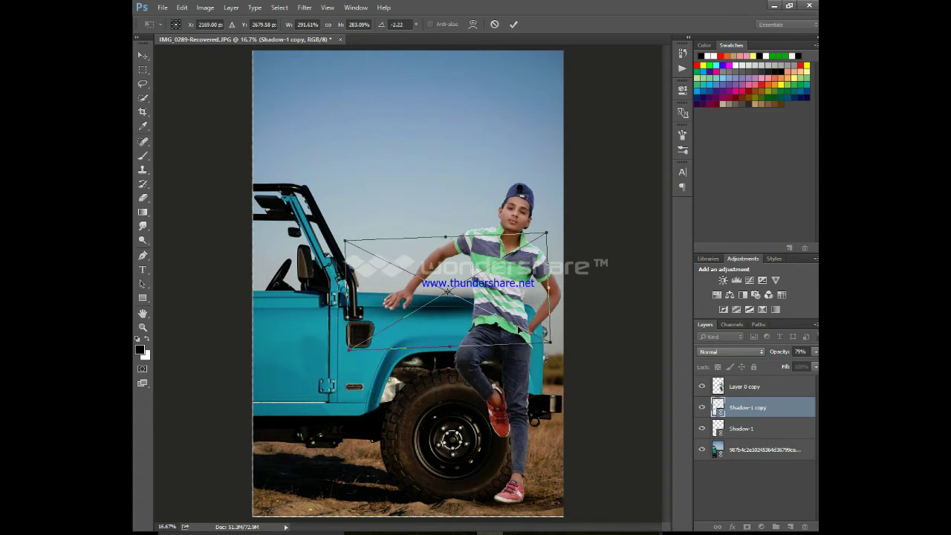
left_click_drag(518, 324, 512, 323)
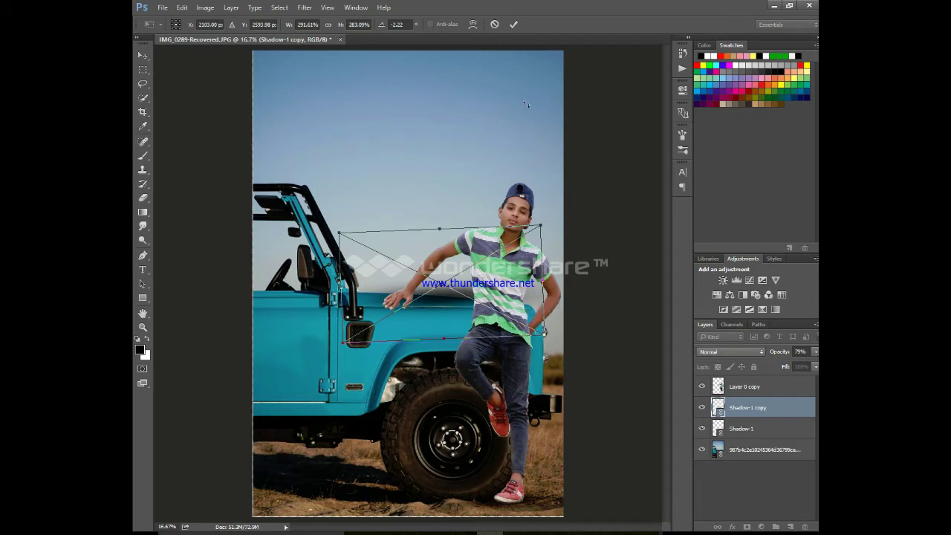
left_click(513, 24)
Step: Set the Shadow-1 copy to Darker Color blend mode at 35% opacity
key("e")
left_click(756, 352)
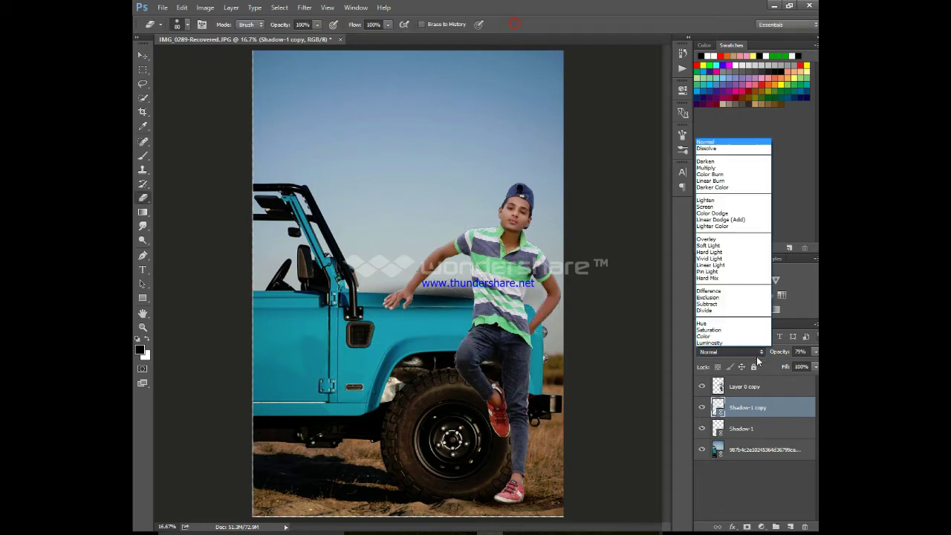
left_click(718, 207)
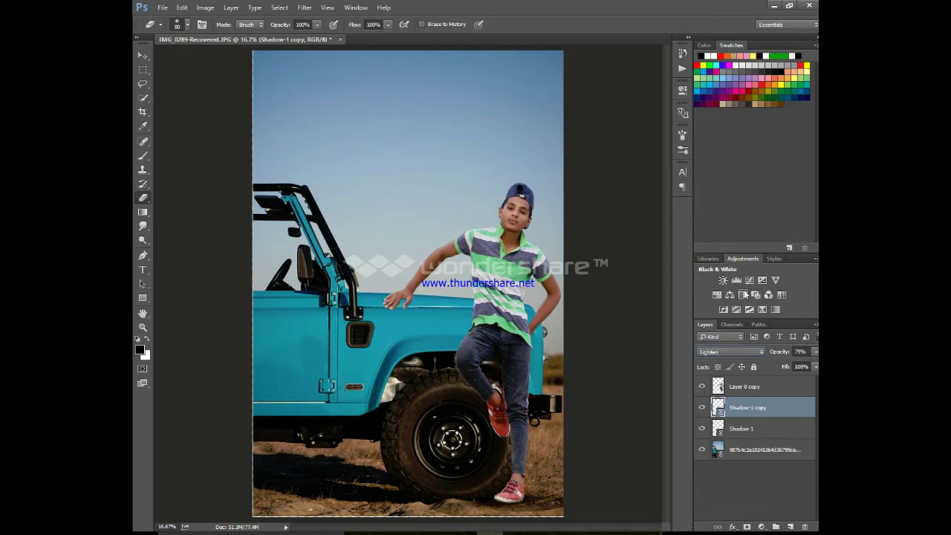
key("Up")
left_click(815, 351)
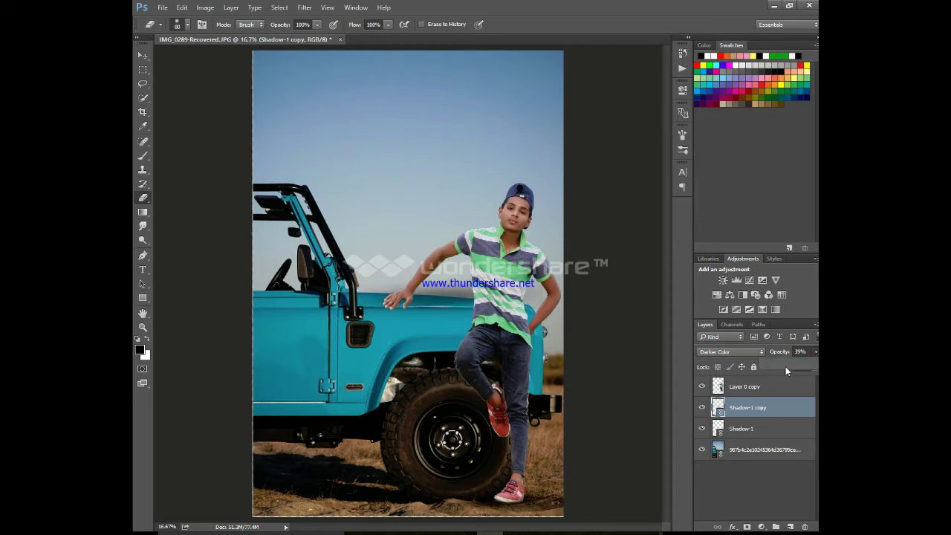
left_click_drag(786, 367, 783, 367)
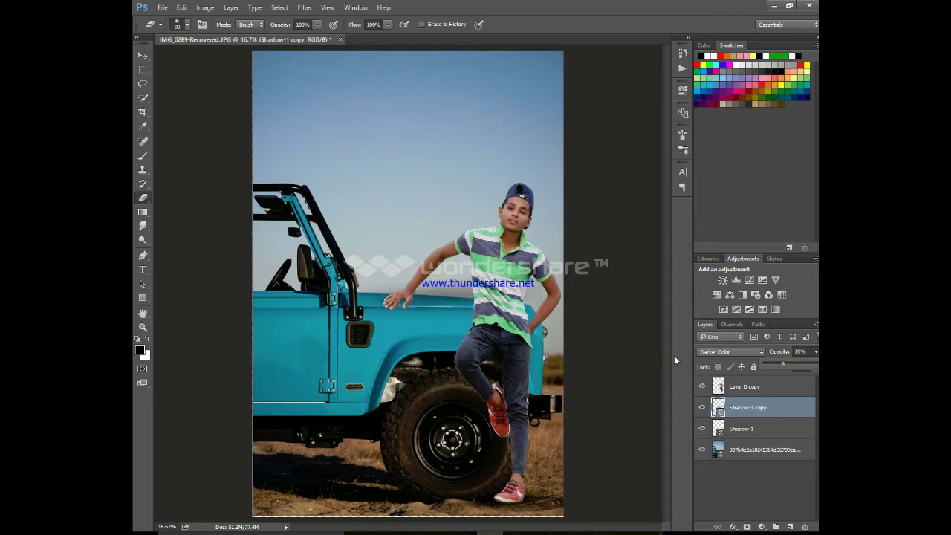
Step: Re-tilt the shadow copy to about -0.82°, nudge it behind the boy, and commit
key("ctrl+t")
left_click_drag(483, 267, 509, 287)
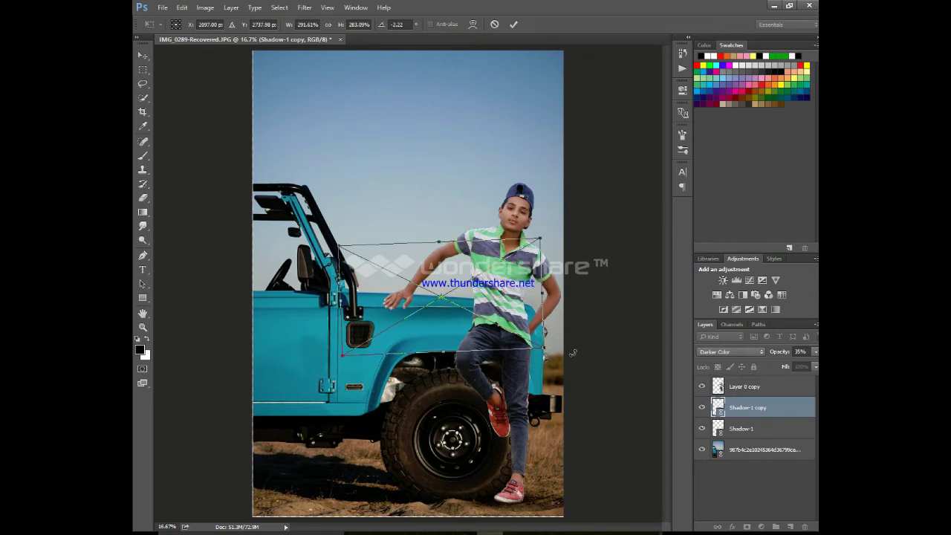
left_click_drag(572, 353, 590, 335)
left_click_drag(531, 309, 527, 307)
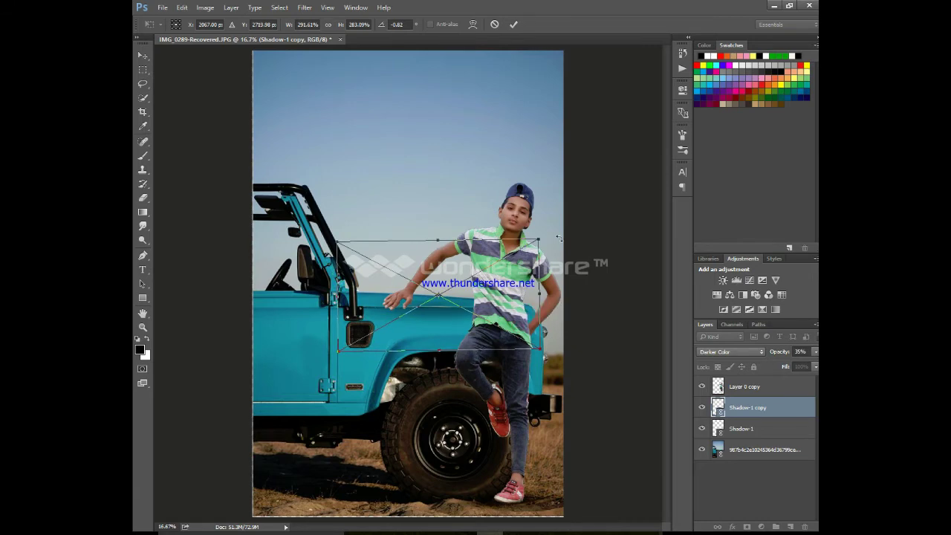
left_click(515, 23)
Step: Rasterize the shadow copy and erase stray pixels near the hand and the boy's fingertip
key("e")
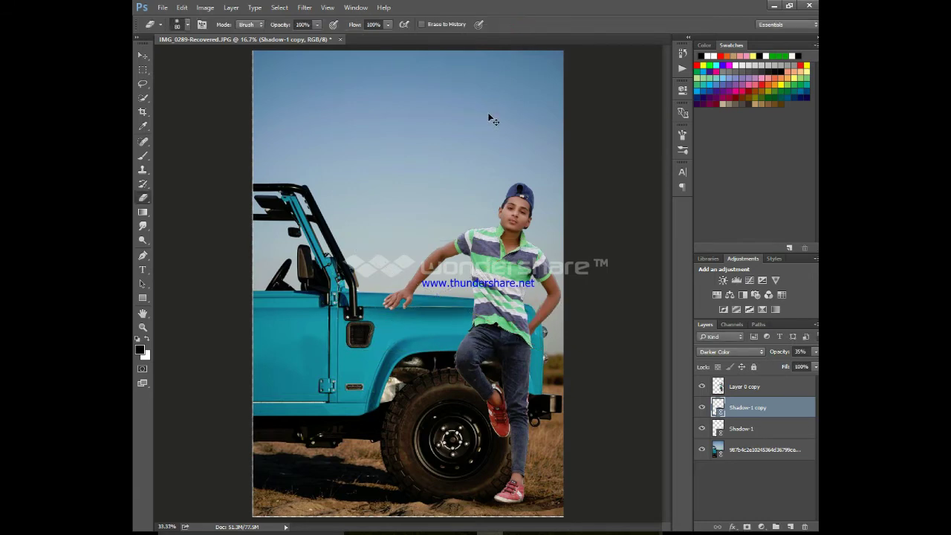
key("ctrl+plus")
key("ctrl+plus")
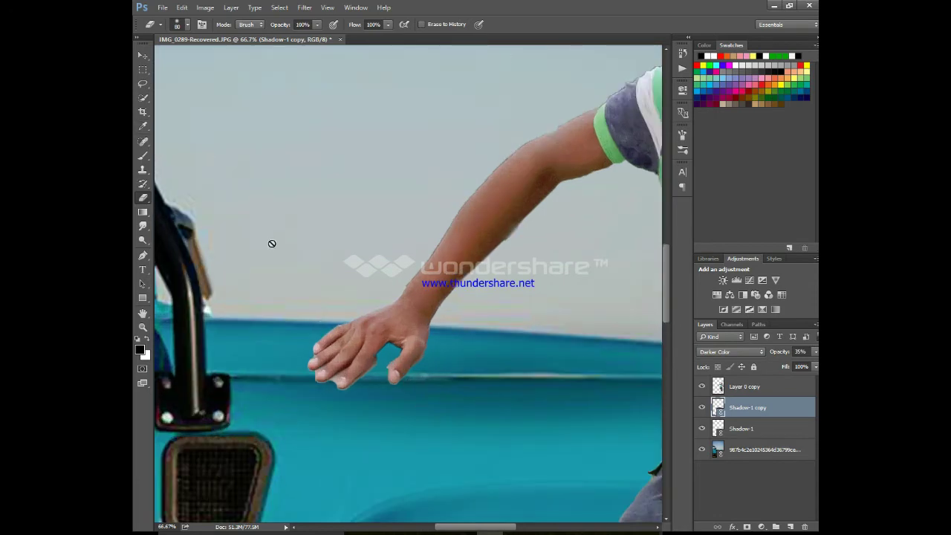
left_click(498, 300)
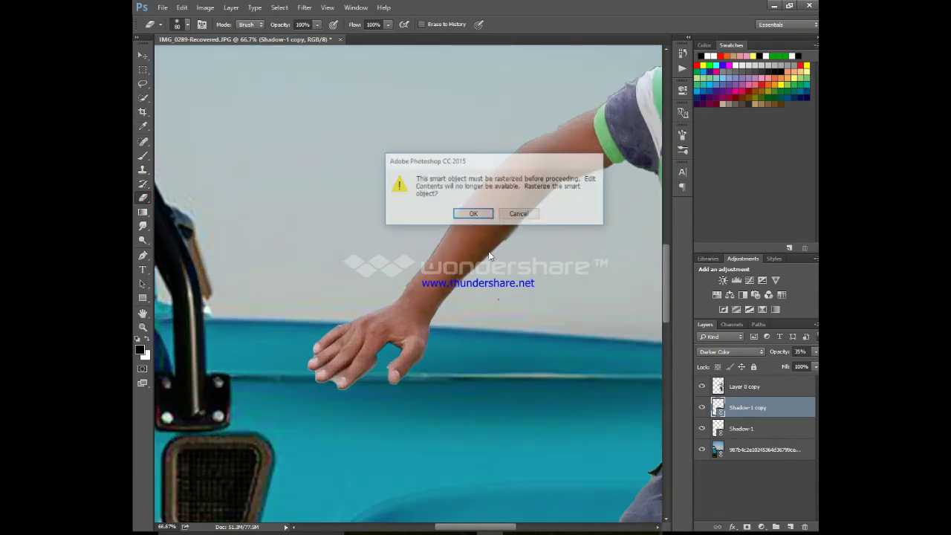
left_click(474, 215)
left_click(432, 365)
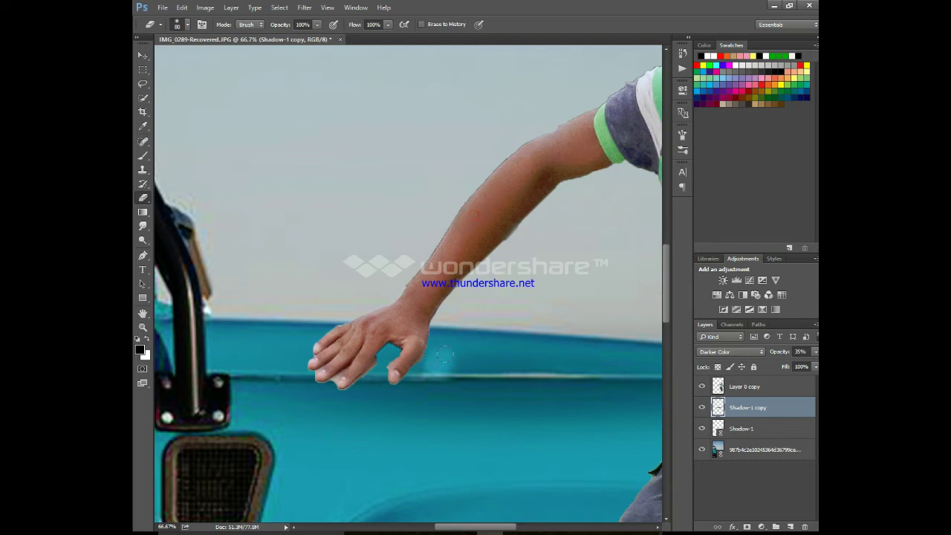
left_click(781, 387)
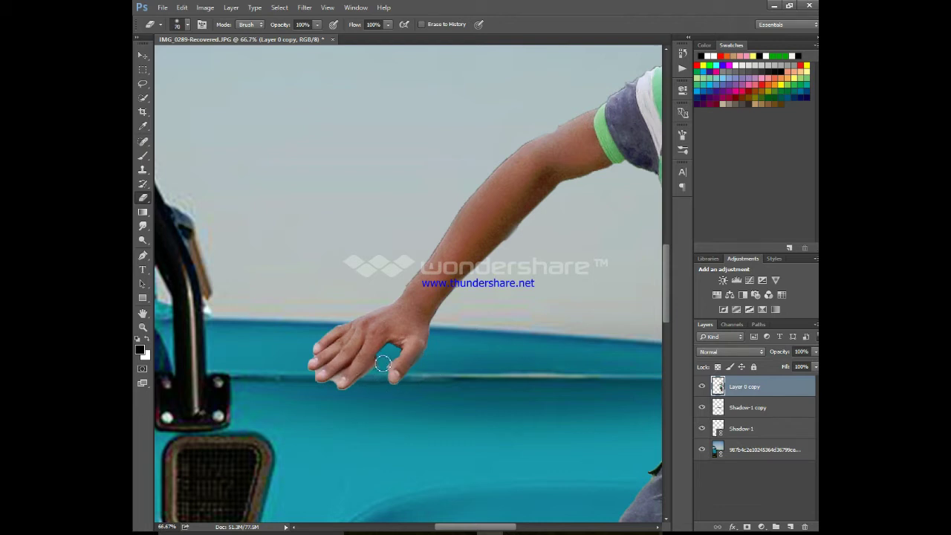
left_click_drag(380, 369, 379, 370)
Step: Duplicate the boy cut-out layer and darken the copy to solid black with Hue/Saturation
key("ctrl+minus")
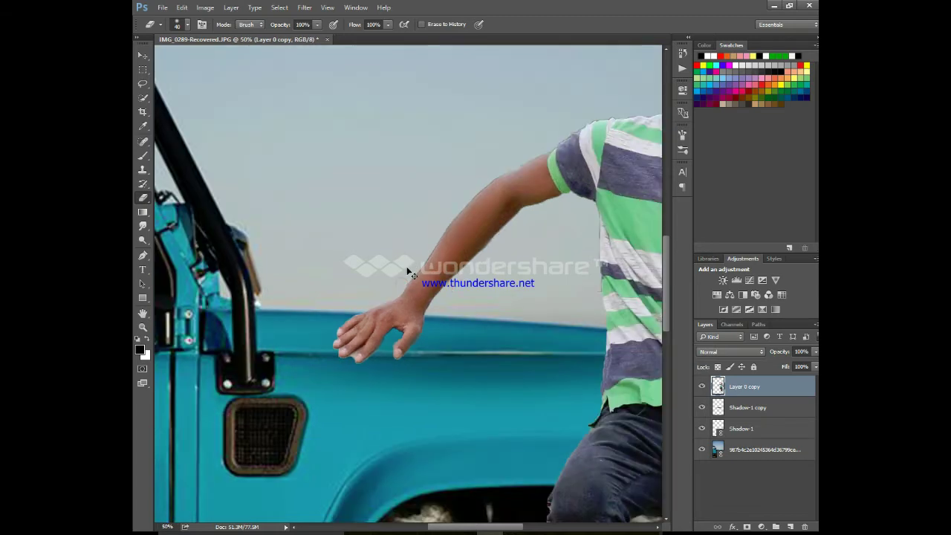
key("ctrl+minus")
key("ctrl+minus")
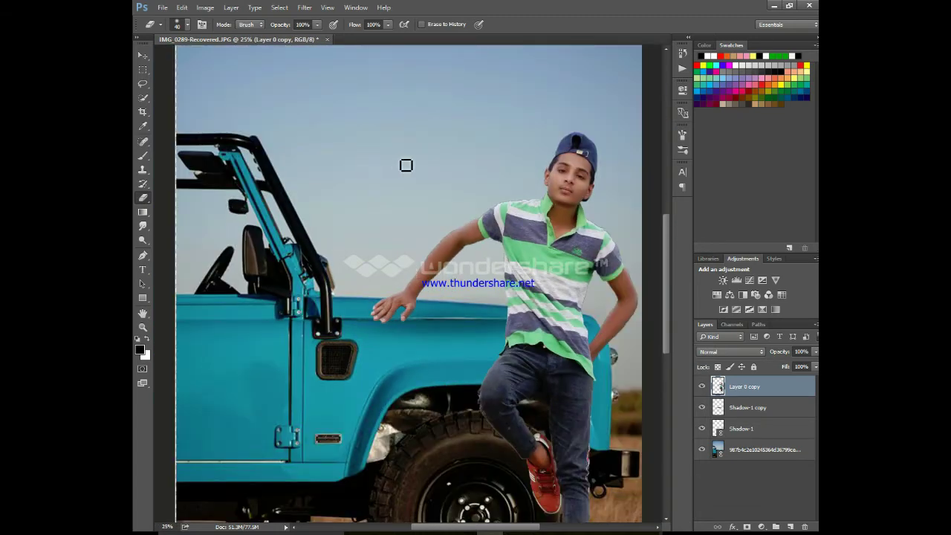
scroll(505, 228, "down", 1)
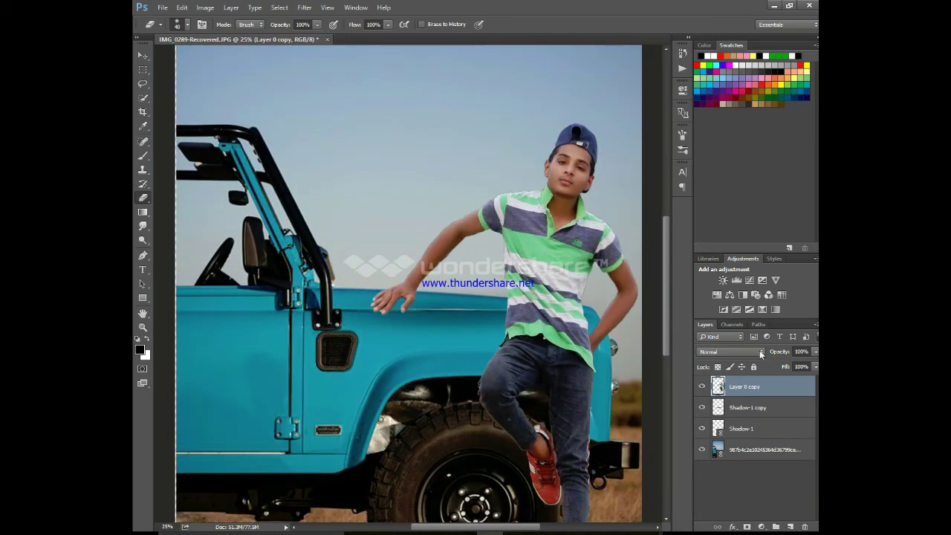
key("ctrl+j")
key("ctrl+u")
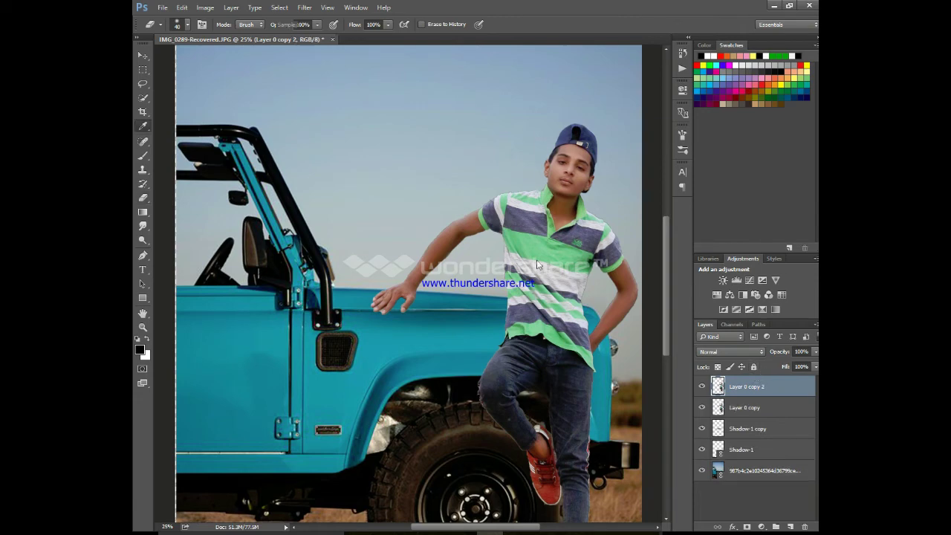
left_click_drag(630, 258, 585, 255)
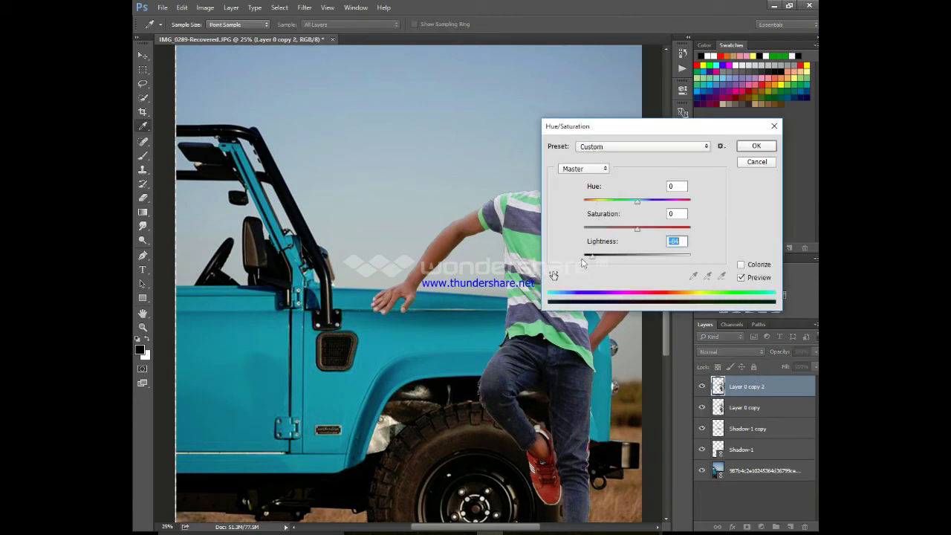
left_click(755, 146)
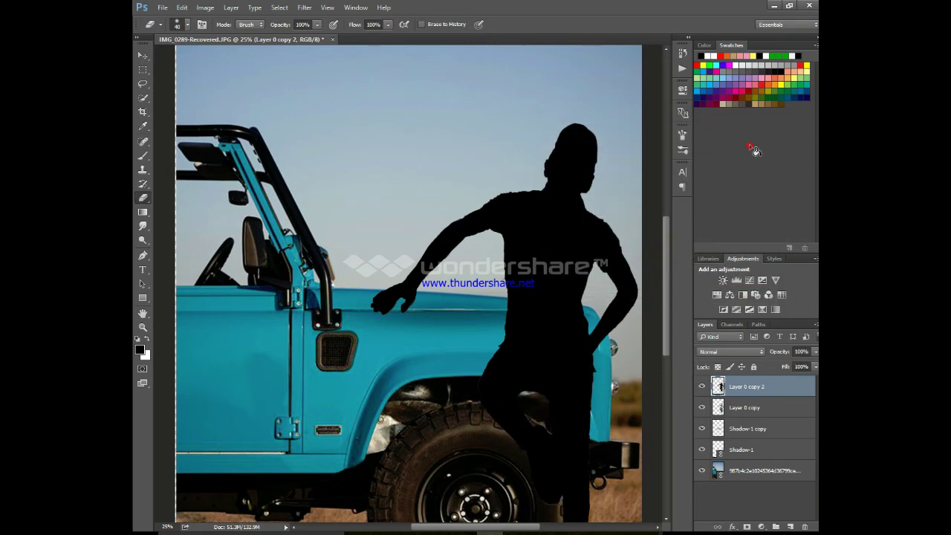
Step: Move the black silhouette below the boy's layer and stretch it to about 102% height
key("ctrl+minus")
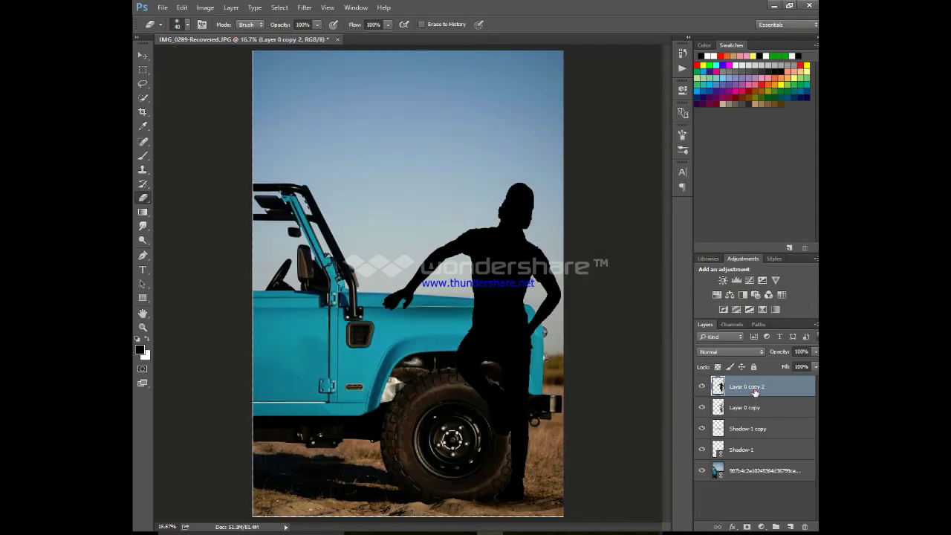
left_click_drag(754, 392, 756, 411)
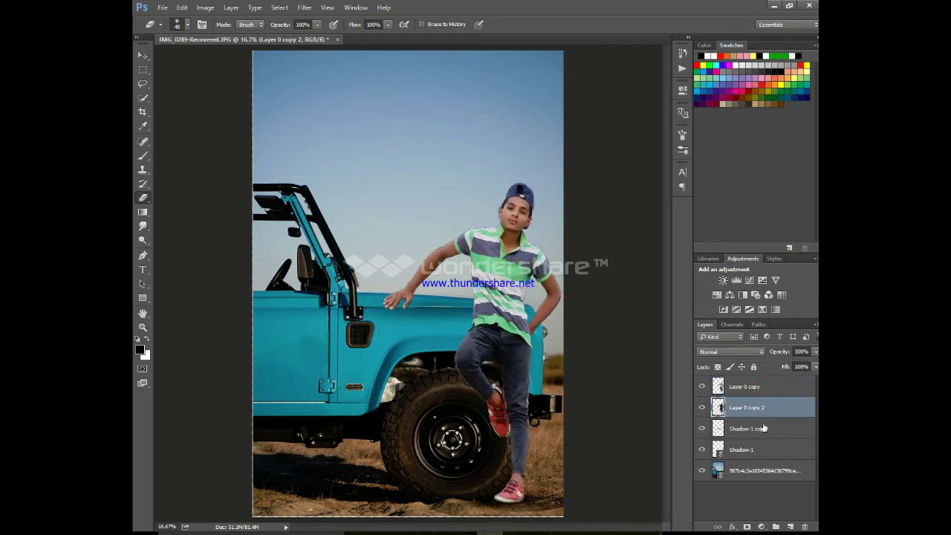
key("ctrl+t")
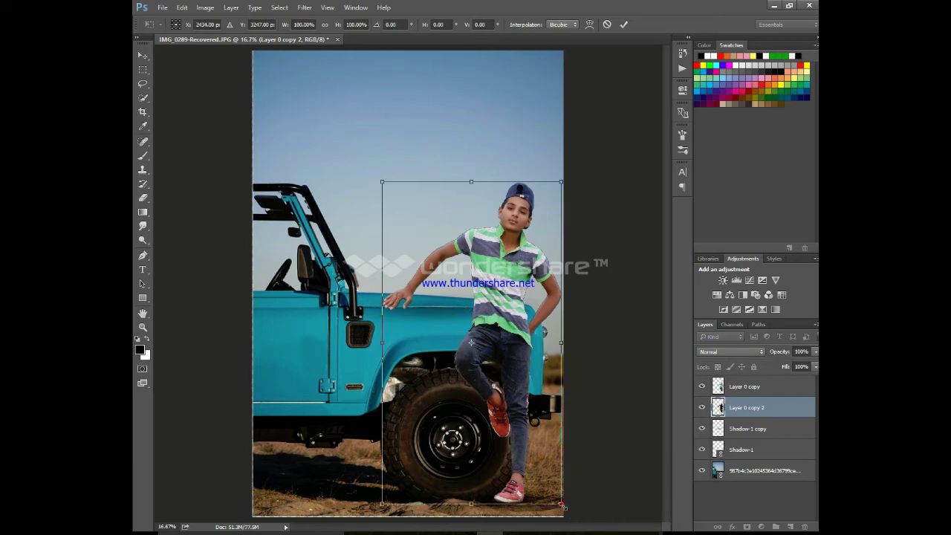
left_click_drag(562, 505, 564, 513)
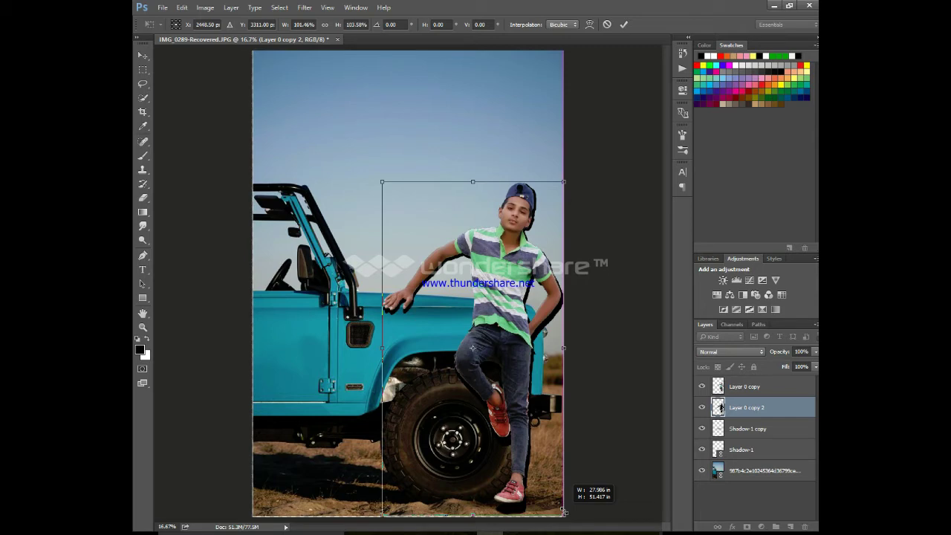
left_click_drag(564, 513, 562, 510)
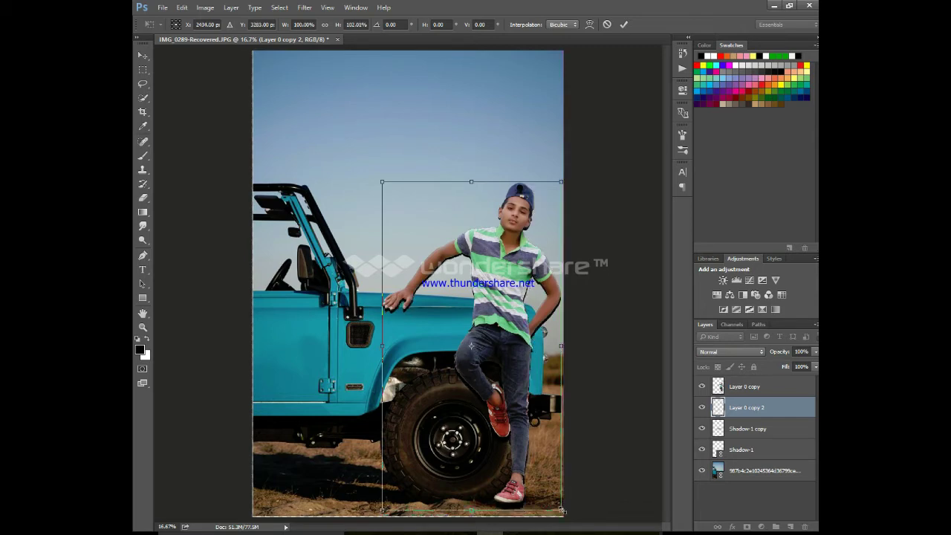
left_click(623, 31)
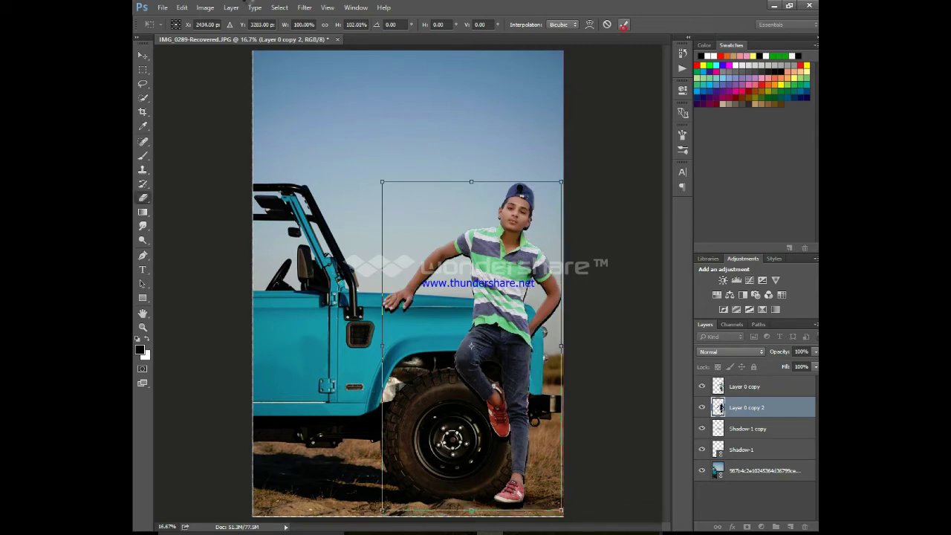
left_click(304, 7)
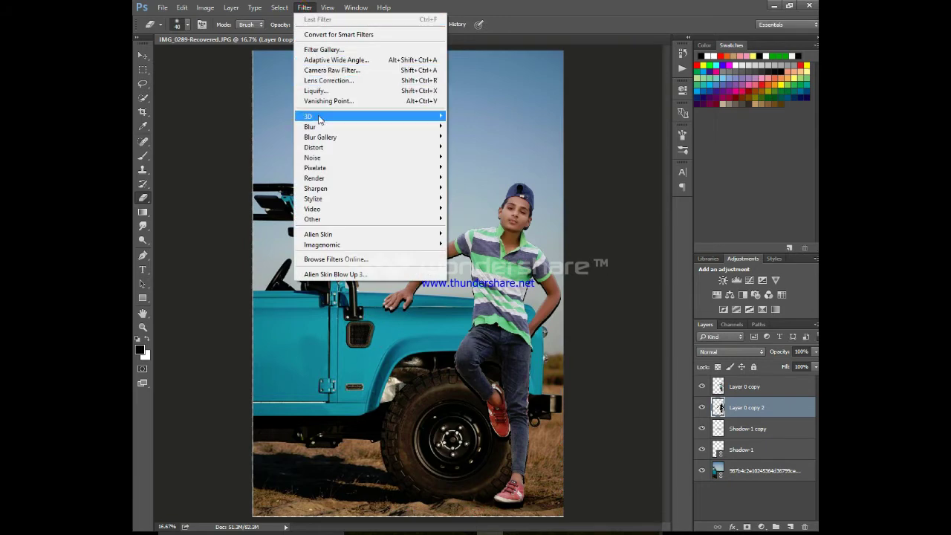
Step: Apply a Gaussian Blur of about 23.7 pixels radius to the black silhouette
mouse_move(309, 127)
left_click(476, 167)
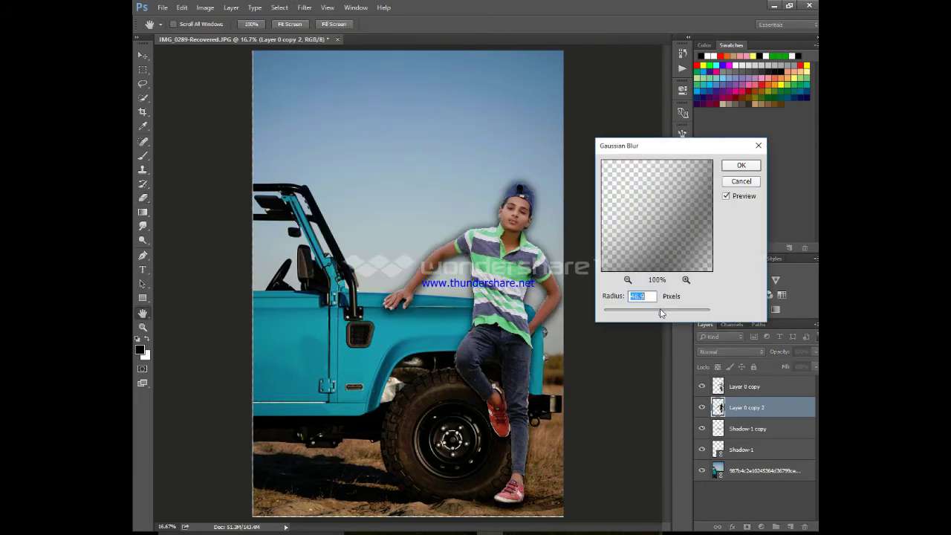
mouse_move(661, 312)
left_mouse_down()
mouse_move(648, 313)
mouse_move(688, 313)
left_mouse_up()
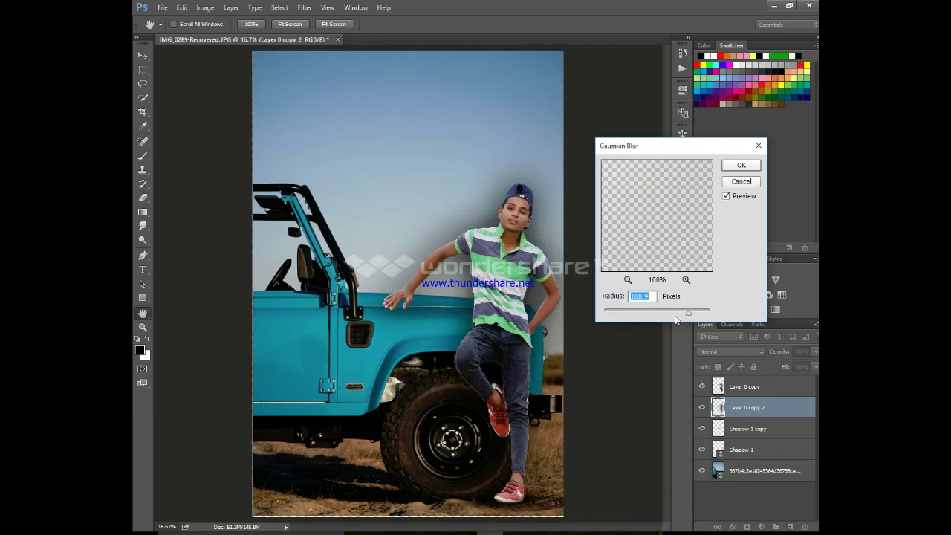
left_click_drag(670, 315, 651, 317)
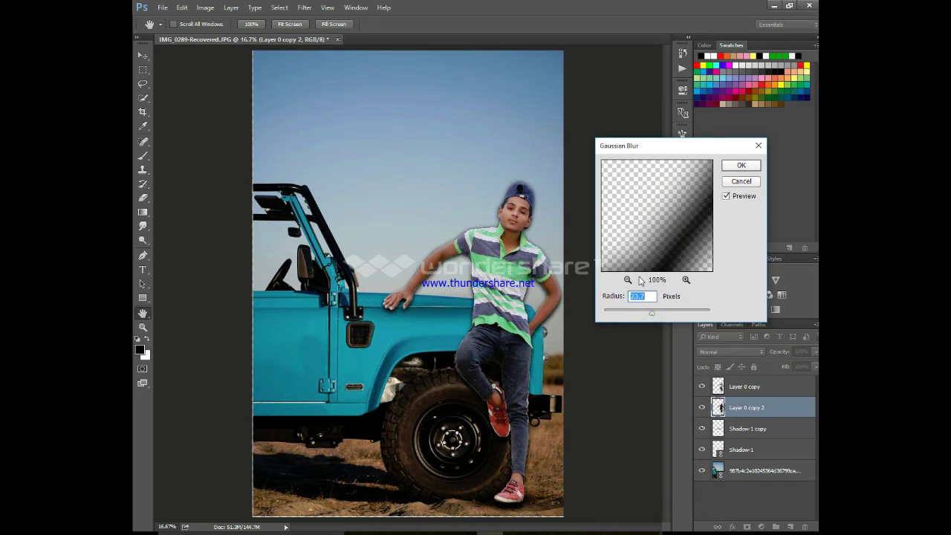
left_click(741, 164)
key("e")
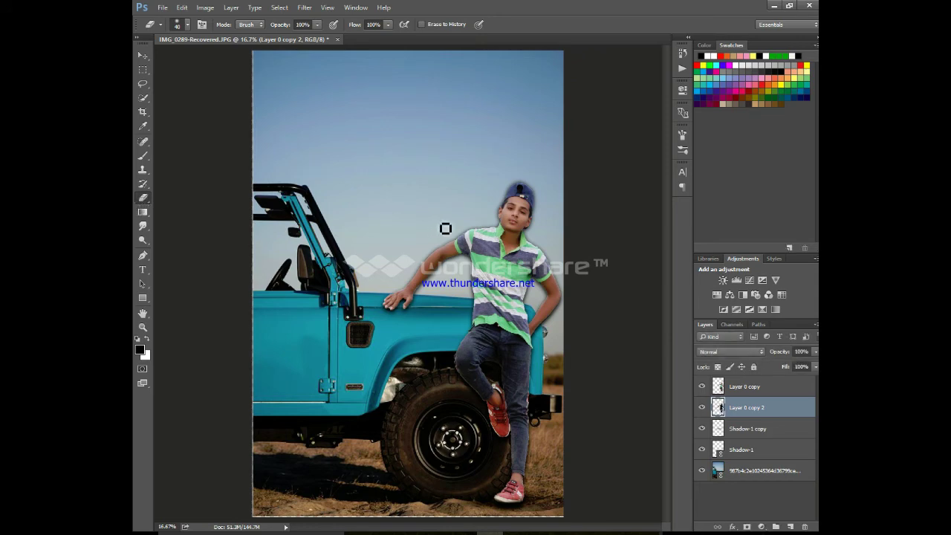
Step: With a larger eraser, remove the blurred shadow from the cap top, arm and shirt edge
key("bracketright")
key("bracketright")
key("bracketright")
key("bracketright")
key("bracketright")
left_click(516, 181)
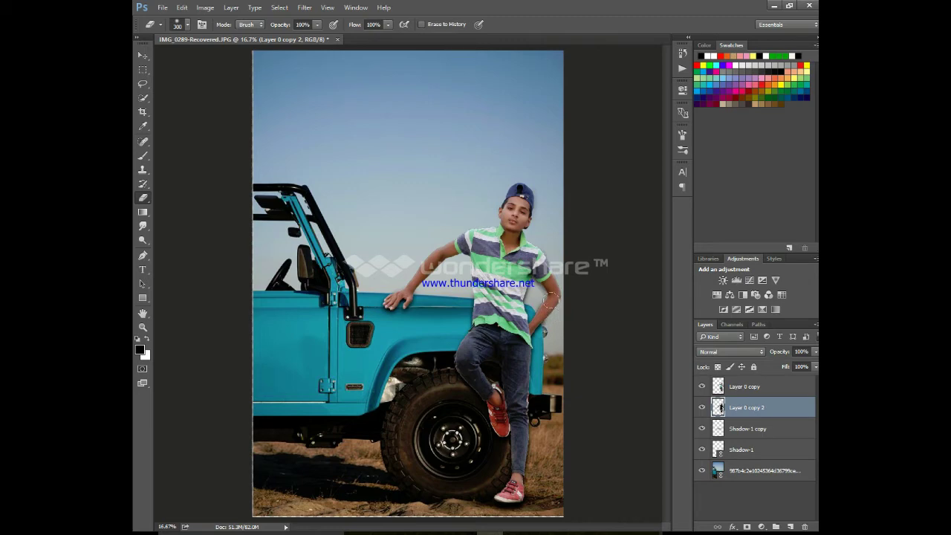
left_click_drag(544, 298, 533, 277)
Step: Set the shadow to 84% opacity and merge Shadow-1, Shadow-1 copy and Layer 0 copy
left_click(816, 352)
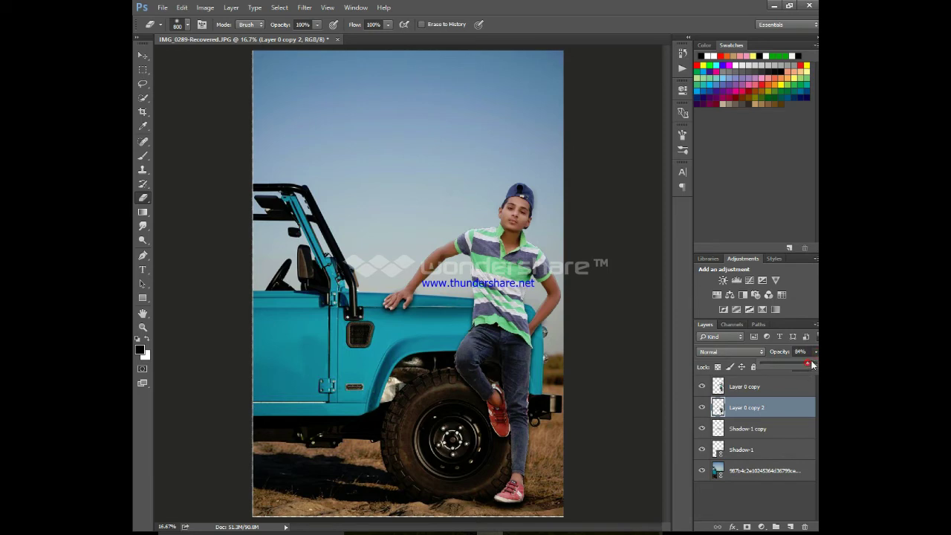
left_click(756, 437)
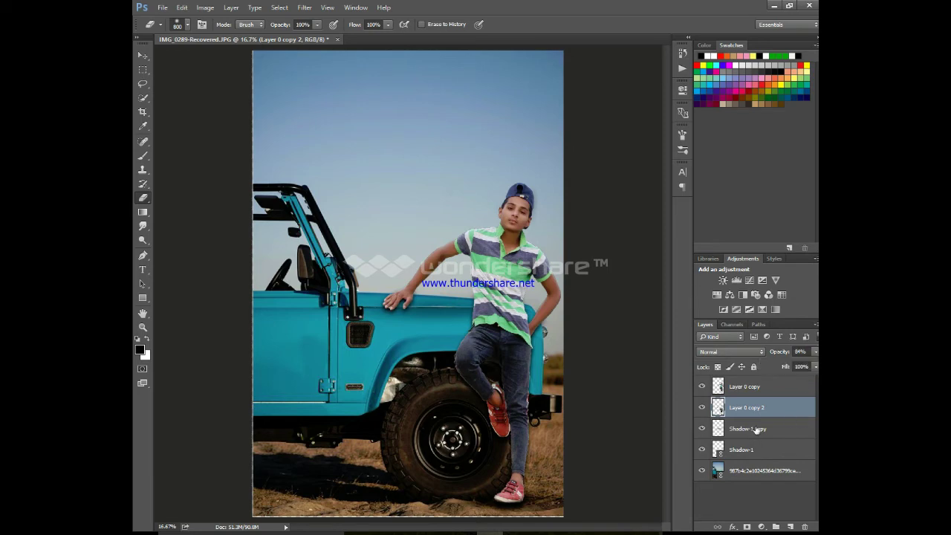
left_click(765, 388, "ctrl")
left_click(743, 449, "ctrl")
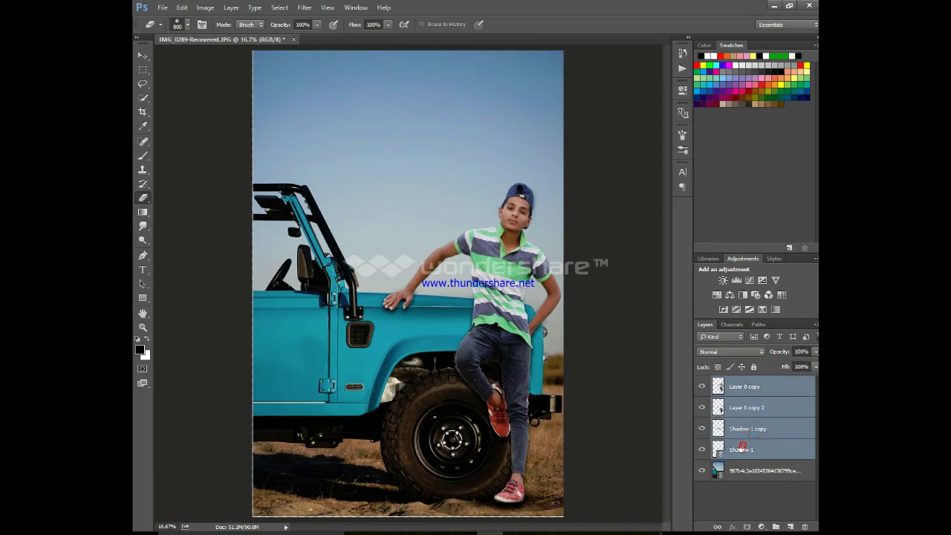
key("ctrl+e")
Step: Merge the boy with the background photo and open the result in Camera Raw
left_click(746, 409, "ctrl")
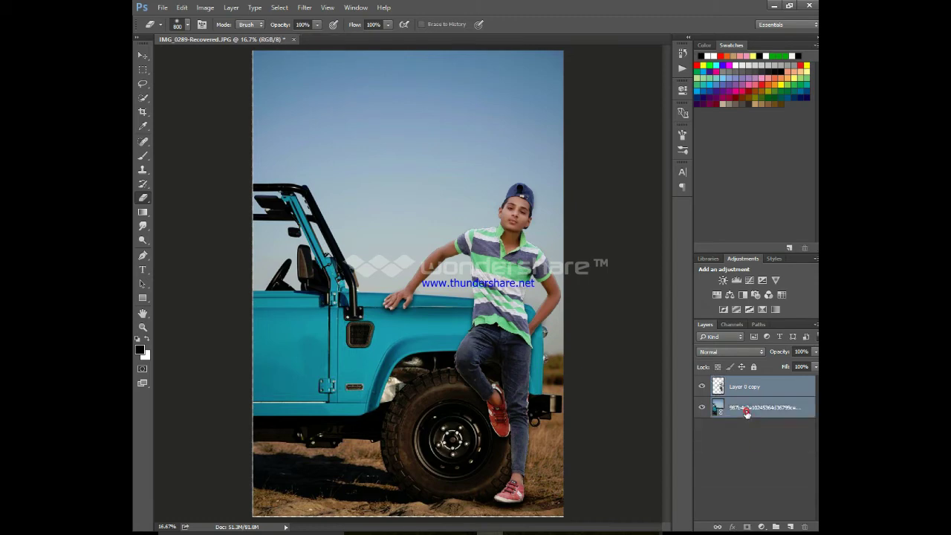
key("ctrl+e")
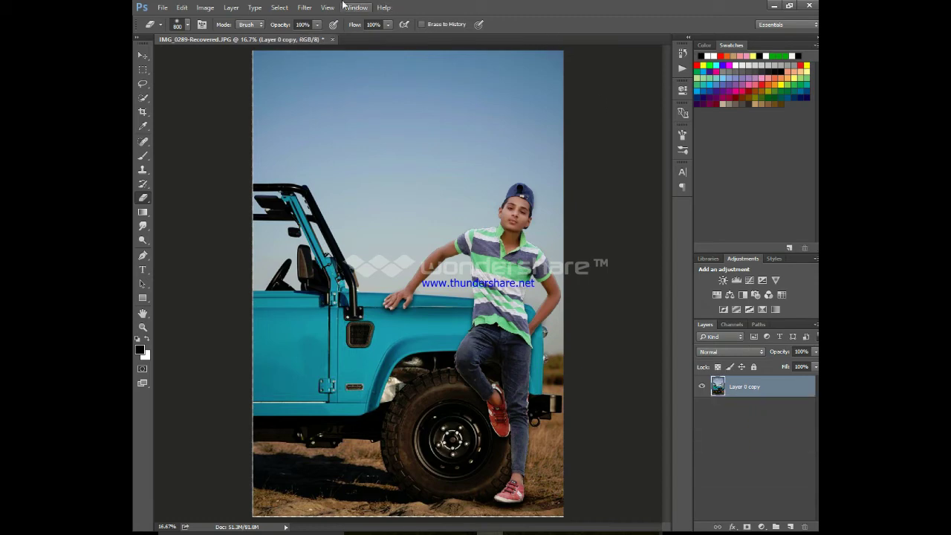
left_click(304, 8)
left_click(338, 73)
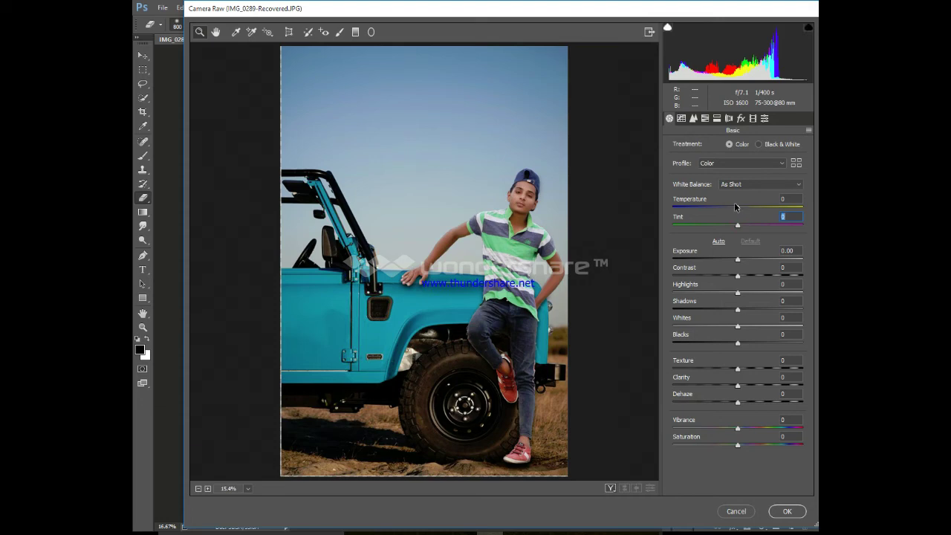
Step: In the HSL panel, raise Reds and Oranges luminance to +11
left_click(737, 208)
left_click(705, 119)
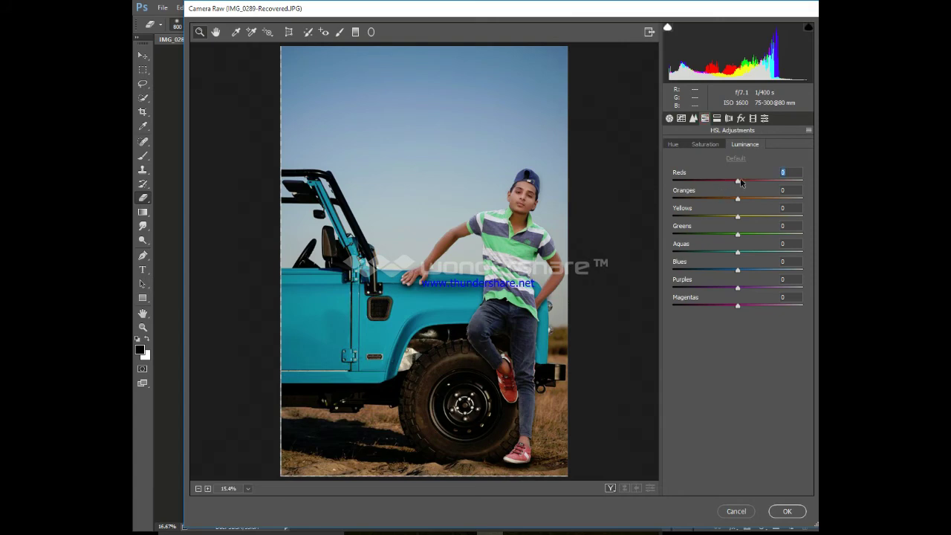
left_click_drag(738, 181, 745, 182)
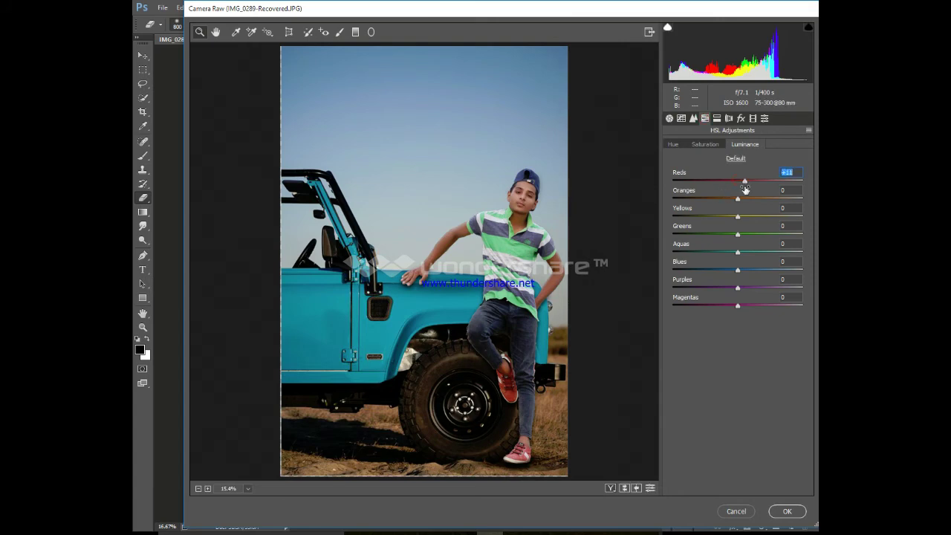
left_click(748, 199)
Step: Set saturation to Reds +58, Oranges -9, Greens +84, Aquas +100 and Blues -18
left_click(719, 144)
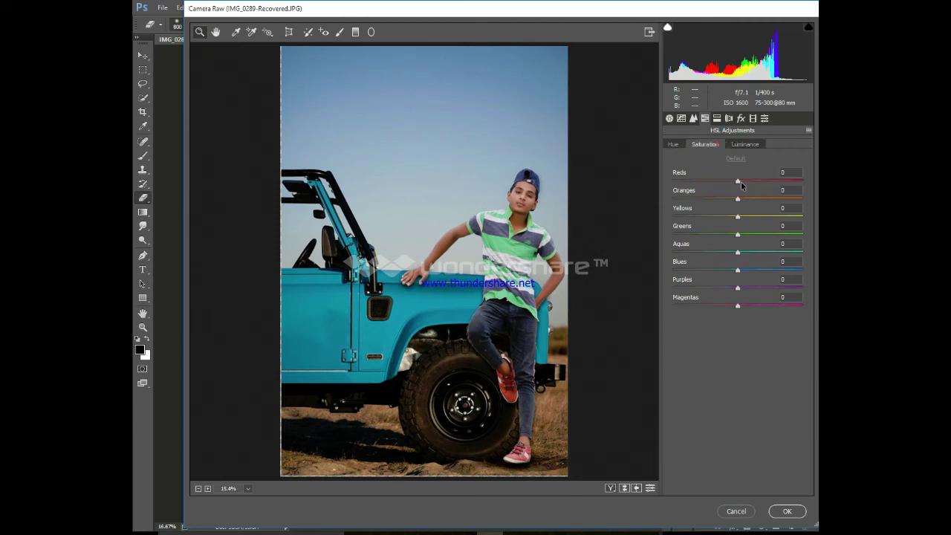
left_click_drag(742, 182, 775, 180)
left_click_drag(739, 201, 758, 220)
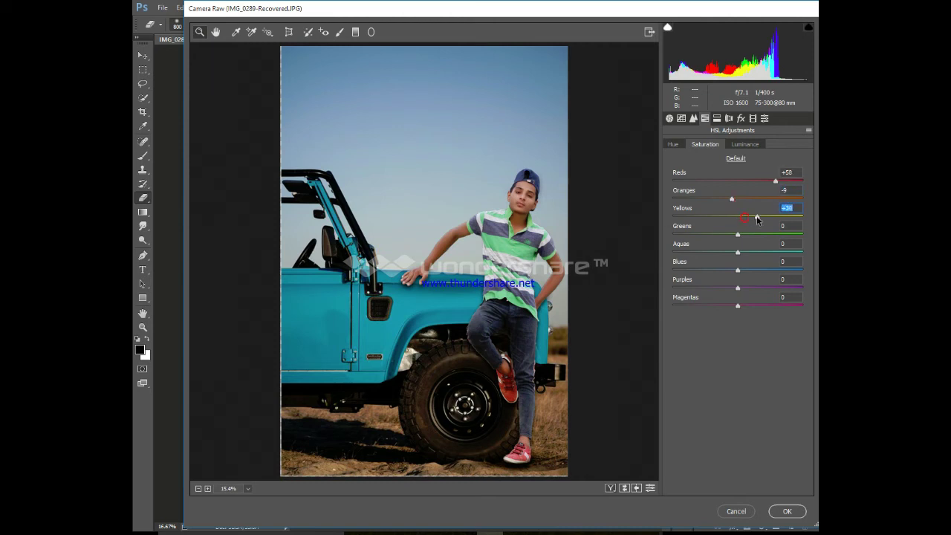
left_click_drag(742, 235, 789, 236)
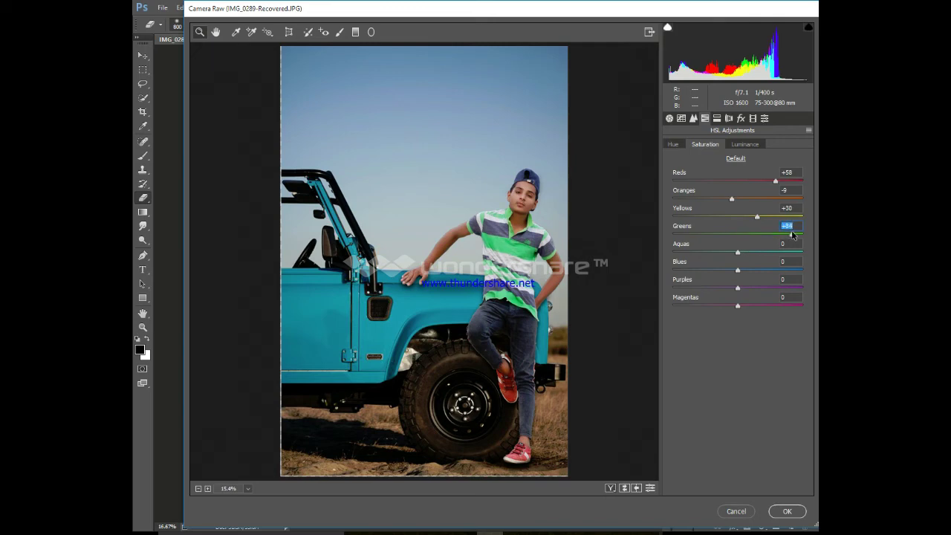
left_click_drag(747, 253, 815, 253)
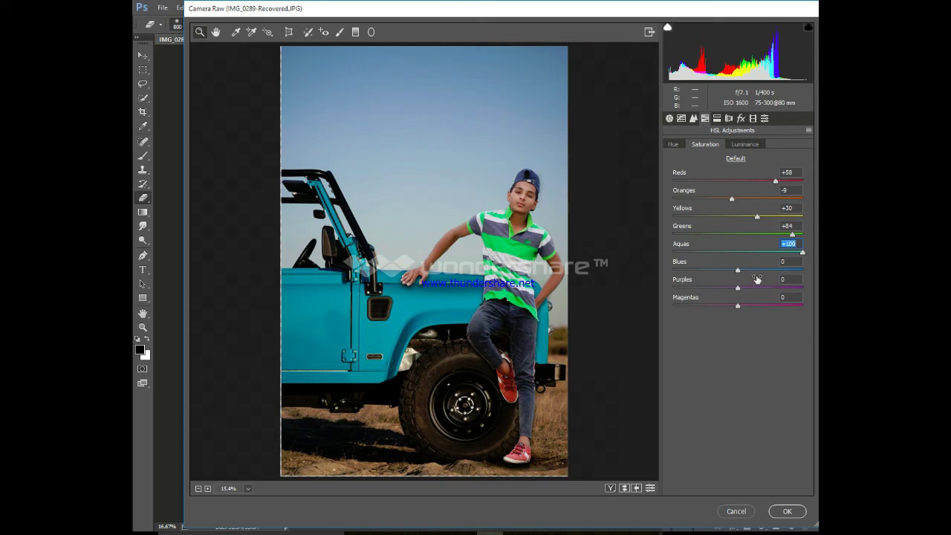
mouse_move(755, 277)
left_mouse_down()
mouse_move(765, 272)
mouse_move(727, 274)
left_mouse_up()
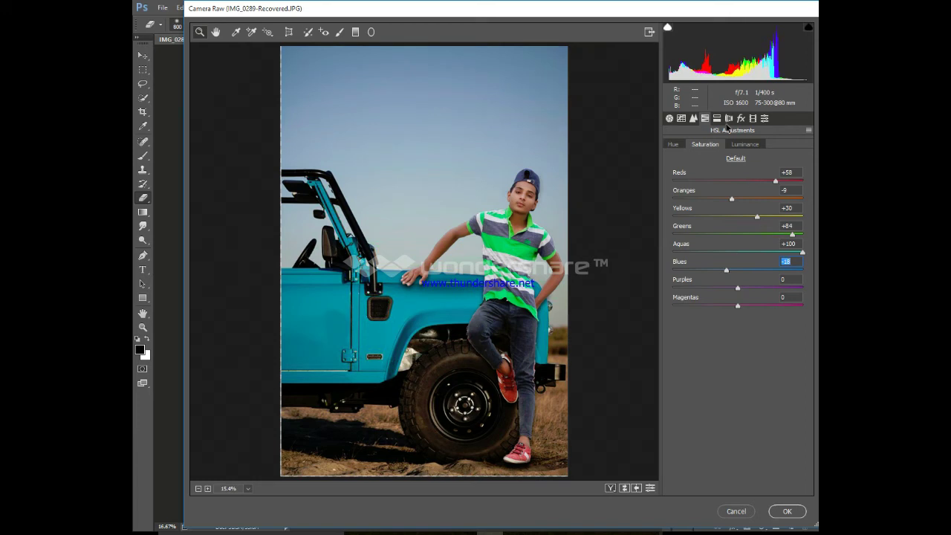
Step: Shift the Greens hue to -22, raise Oranges luminance to +25, and recheck Oranges saturation
left_click(675, 145)
mouse_move(738, 234)
left_mouse_down()
mouse_move(707, 237)
mouse_move(724, 239)
mouse_move(715, 271)
mouse_move(733, 271)
left_mouse_up()
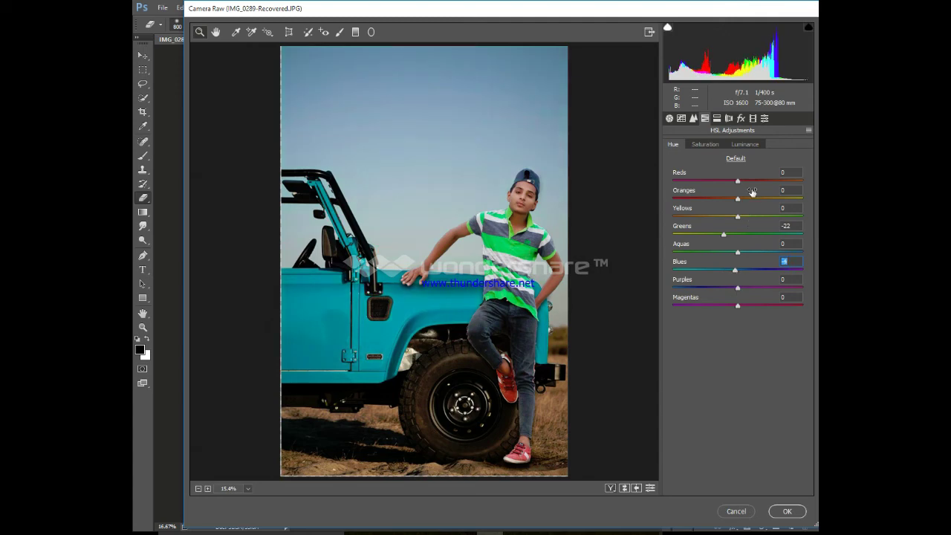
left_click(746, 146)
mouse_move(745, 198)
left_mouse_down()
mouse_move(755, 199)
mouse_move(762, 180)
left_mouse_up()
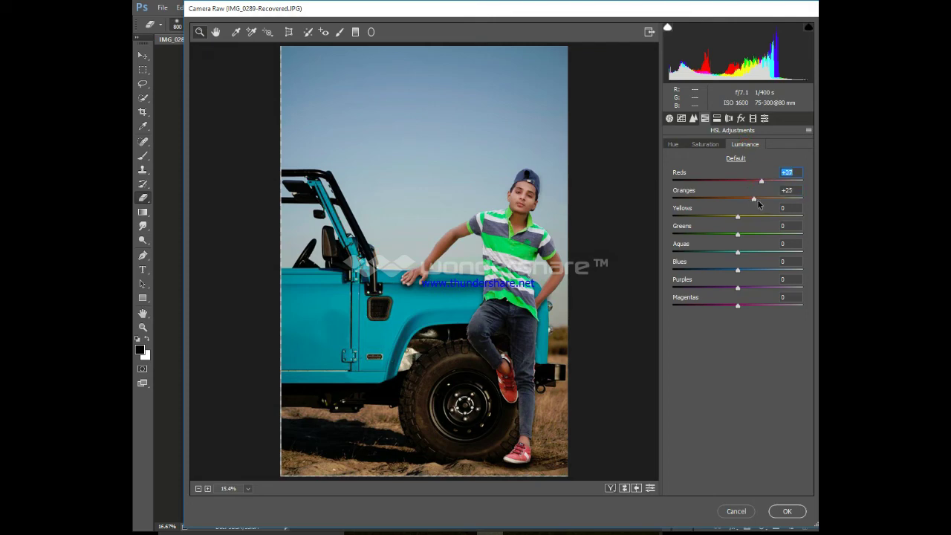
left_click(717, 145)
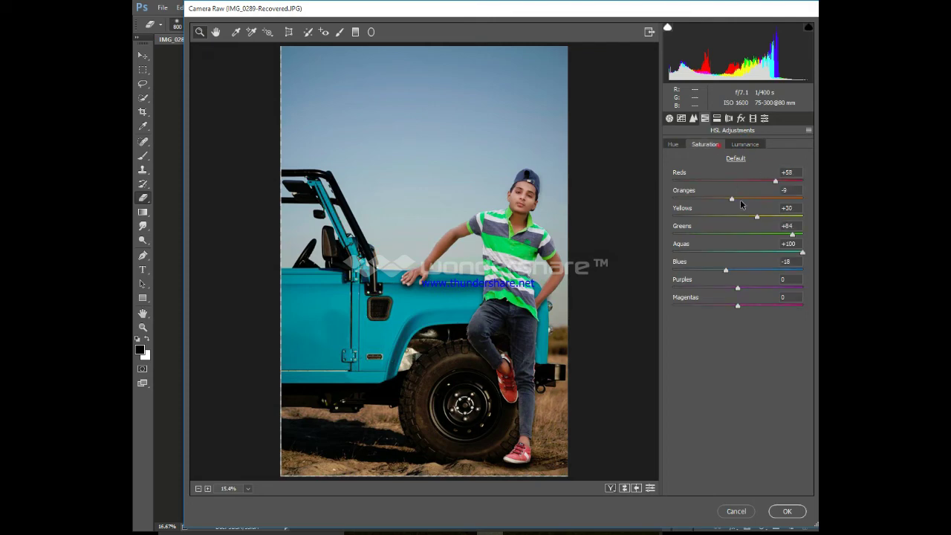
left_click(731, 199)
Step: Add a -18 Post Crop Vignetting amount and apply the Camera Raw edits to the image
left_click(742, 118)
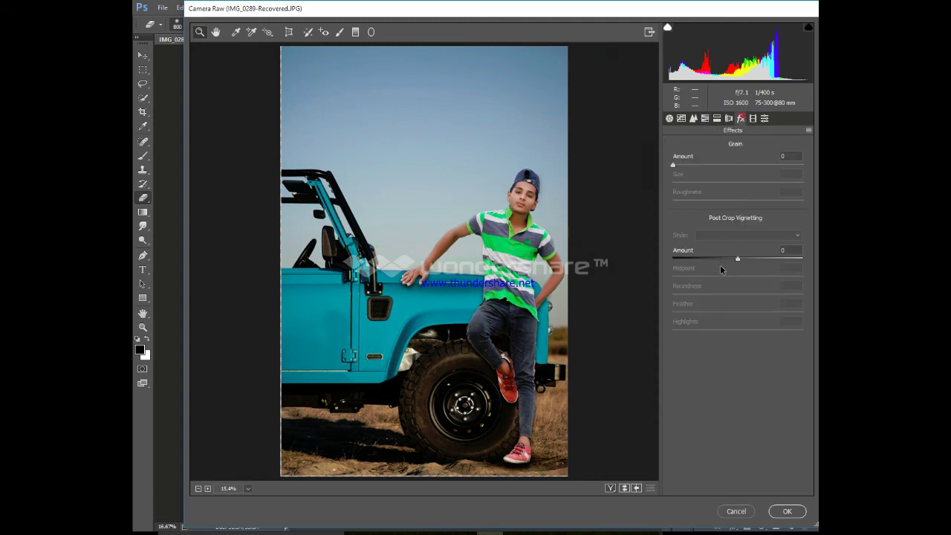
mouse_move(737, 259)
left_mouse_down()
mouse_move(727, 260)
mouse_move(736, 260)
left_mouse_up()
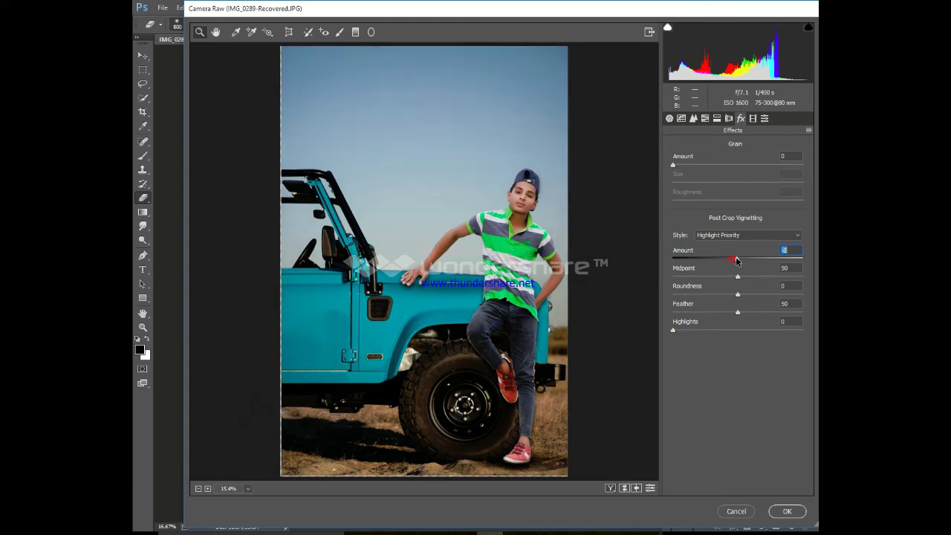
left_click(787, 512)
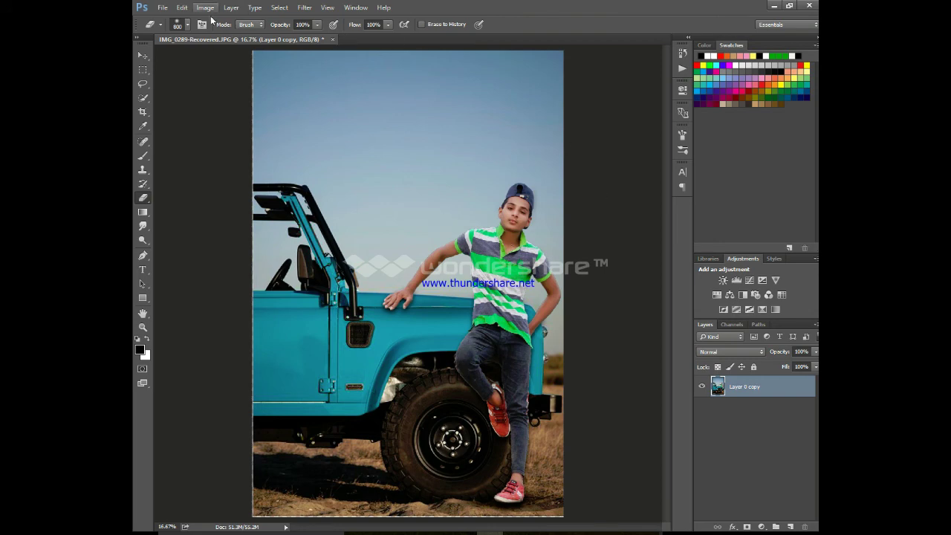
Step: Place the 'light by best4you' flare image from the backgrounds folder into the document
left_click(162, 7)
left_click(192, 215)
scroll(592, 162, "down", 3)
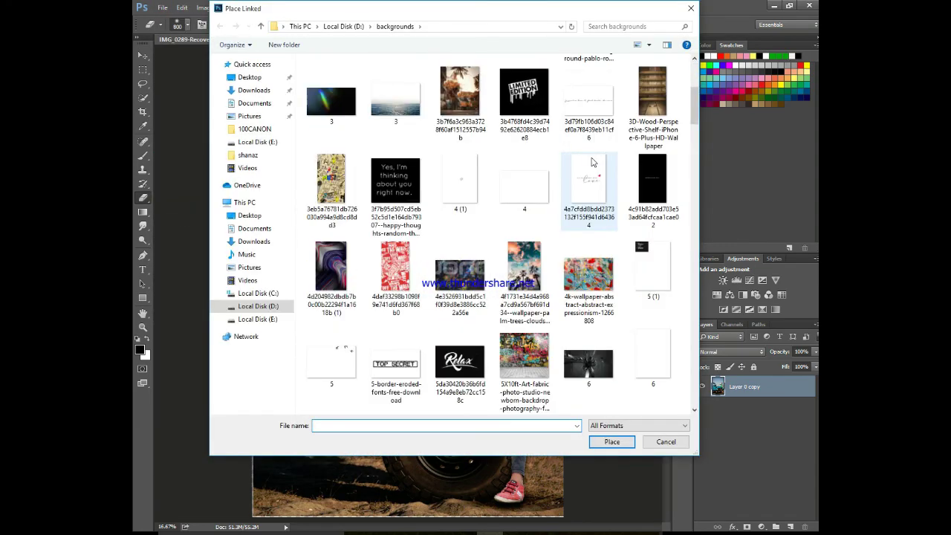
scroll(592, 161, "down", 3)
scroll(592, 160, "down", 1)
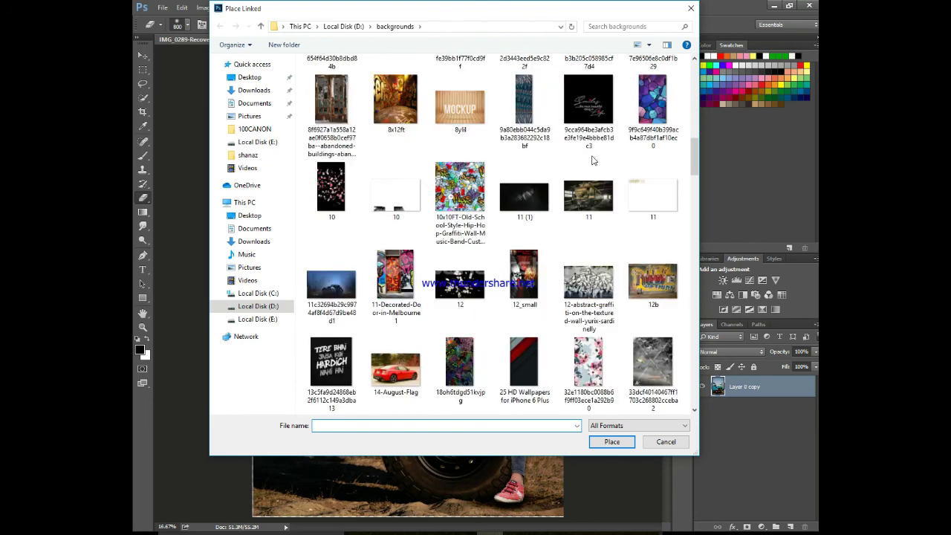
scroll(592, 160, "down", 3)
scroll(592, 161, "down", 3)
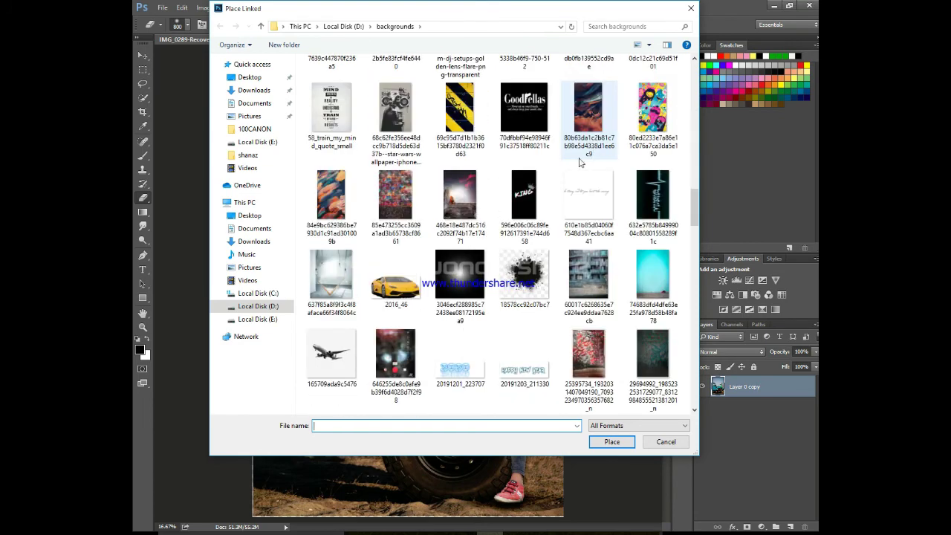
scroll(592, 160, "down", 3)
scroll(548, 171, "up", 3)
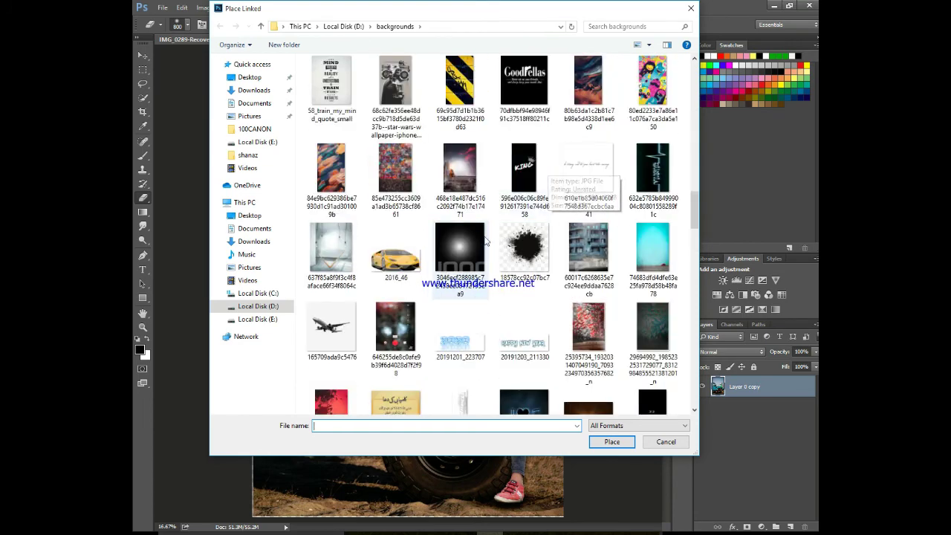
scroll(476, 289, "down", 3)
scroll(479, 299, "down", 3)
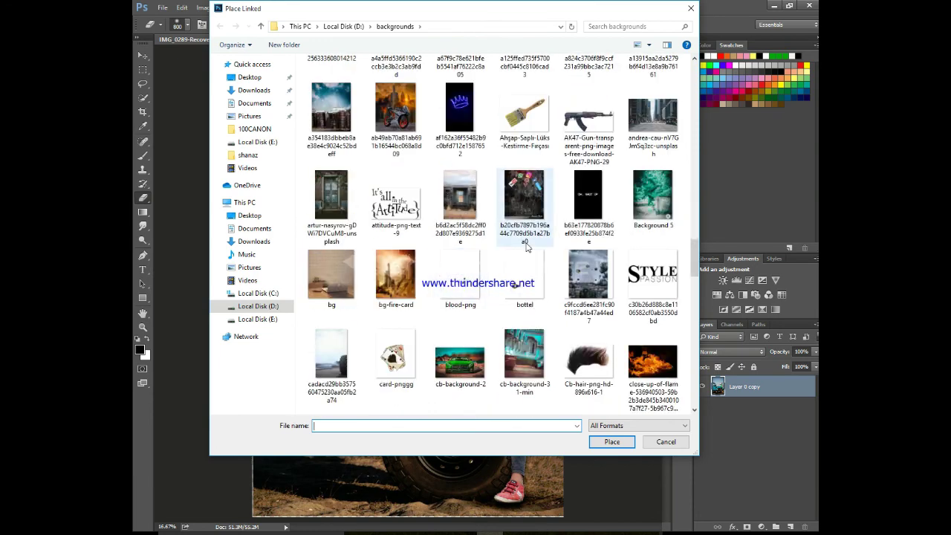
scroll(524, 245, "down", 5)
scroll(539, 314, "down", 3)
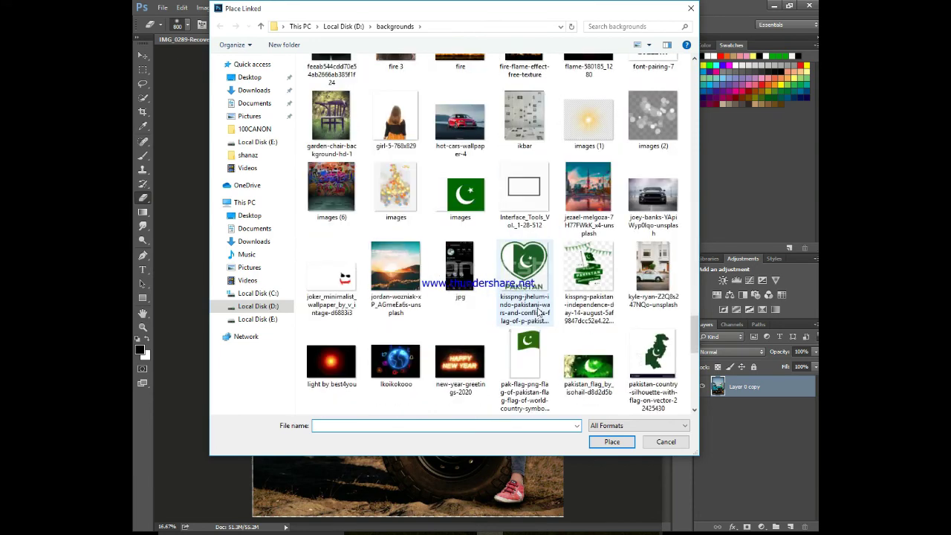
double_click(349, 359)
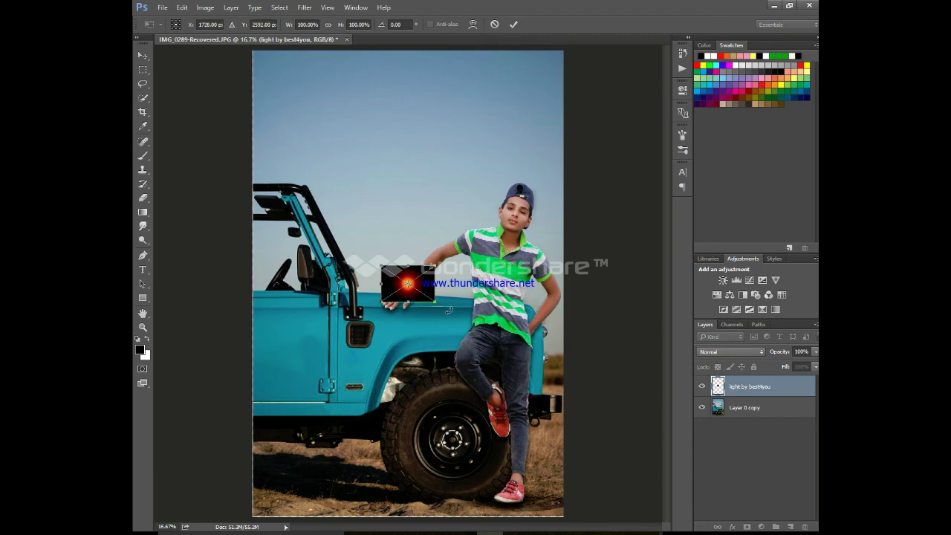
Step: Enlarge the placed flare beside the boy's waist and set its blend mode to Screen
mouse_move(435, 302)
left_mouse_down()
mouse_move(455, 339)
mouse_move(581, 345)
left_mouse_up()
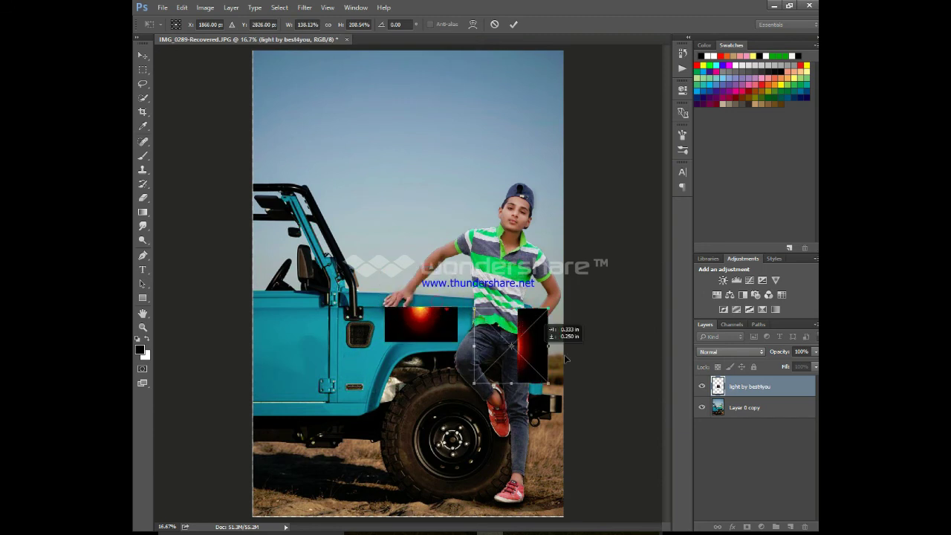
left_click(513, 23)
key("e")
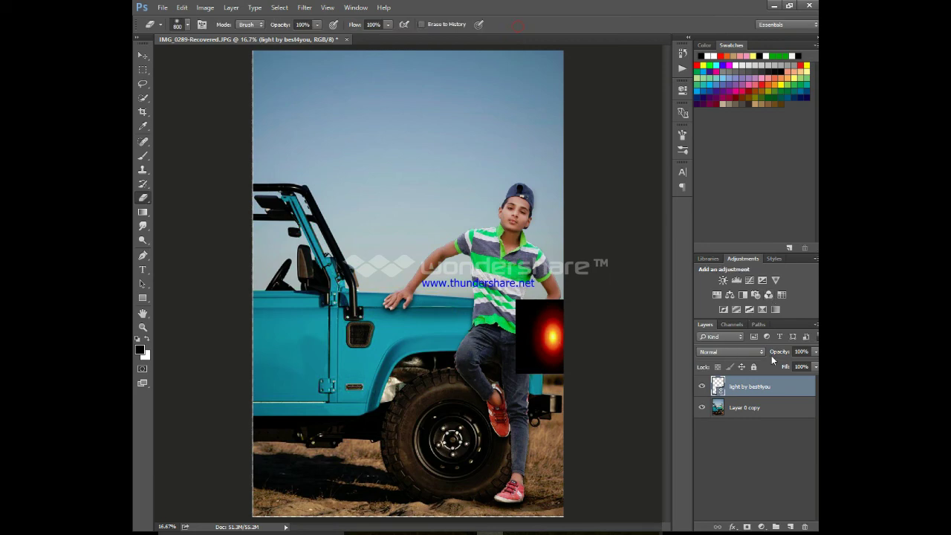
left_click(764, 355)
left_click(716, 207)
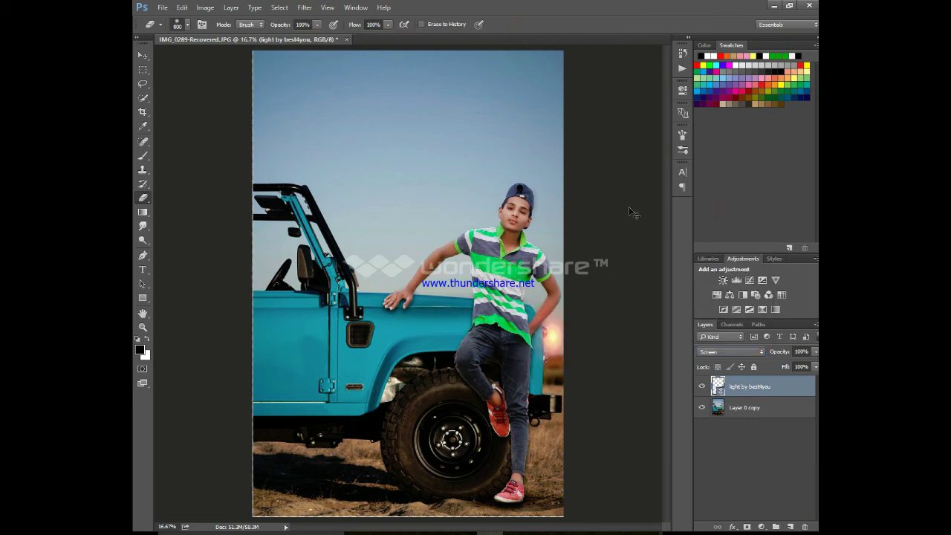
key("ctrl+t")
Step: Move and resize the flare to about 232% by 141%, glowing at the boy's right hip
left_click_drag(584, 319, 616, 335)
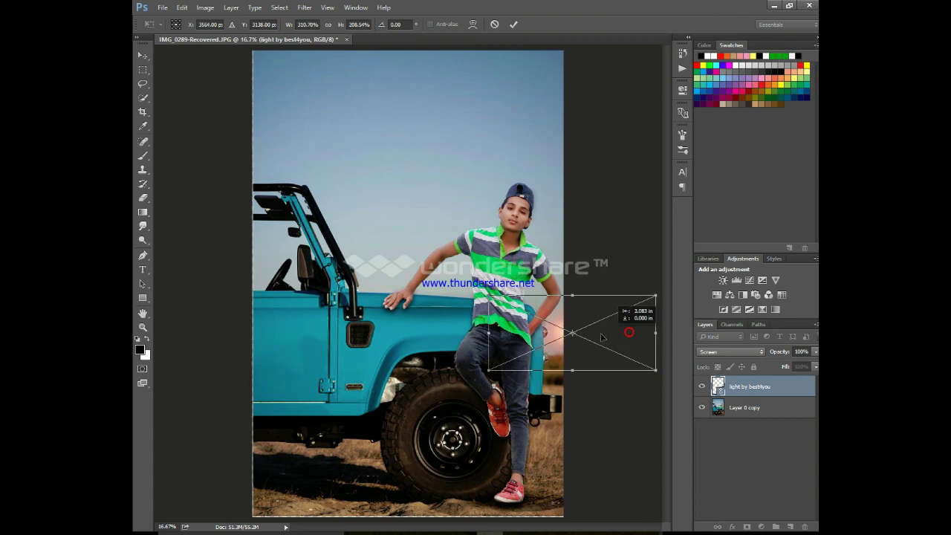
left_click_drag(617, 335, 588, 335)
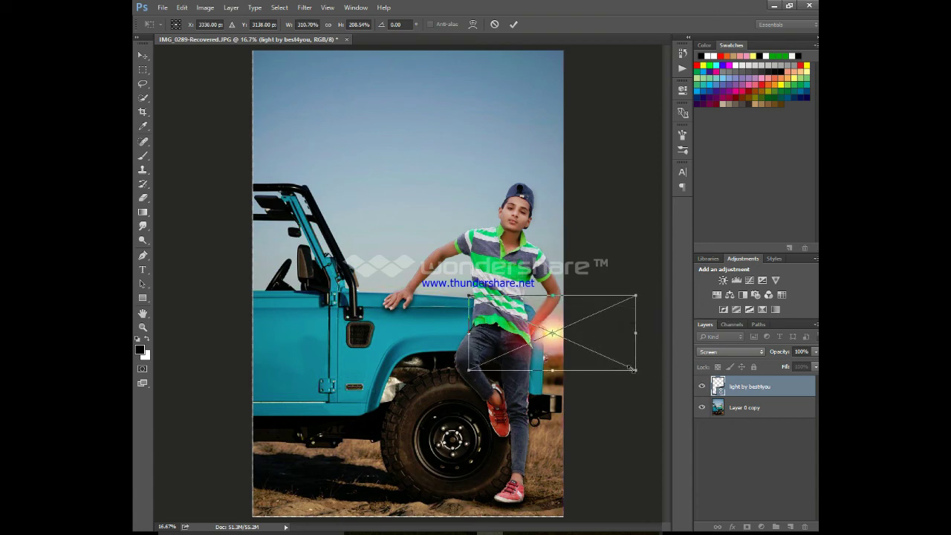
mouse_move(628, 367)
left_mouse_down()
mouse_move(573, 329)
mouse_move(587, 334)
left_mouse_up()
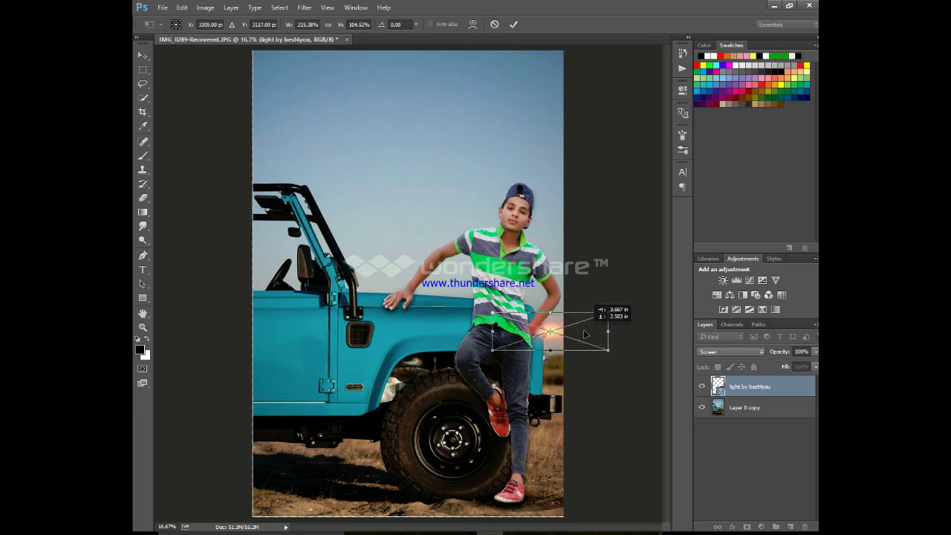
left_click_drag(587, 334, 566, 342)
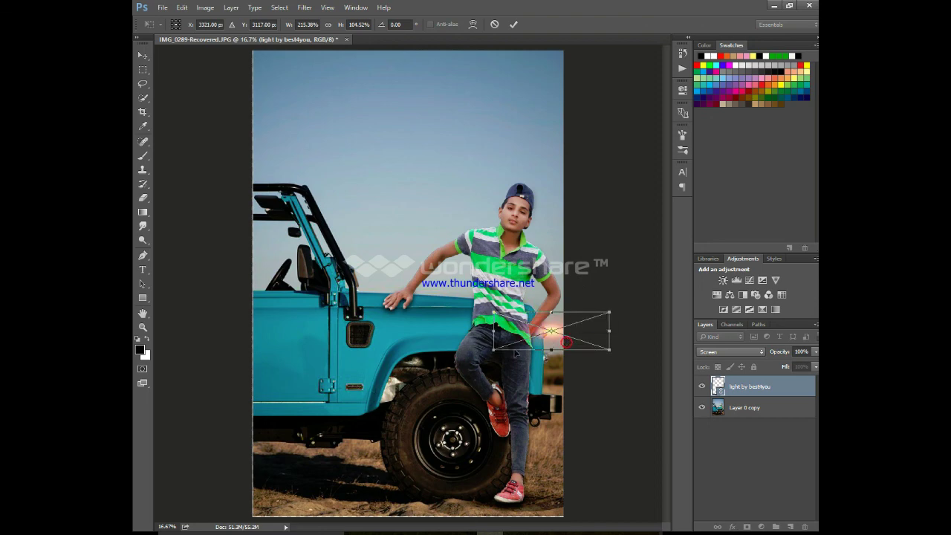
left_click_drag(503, 351, 493, 363)
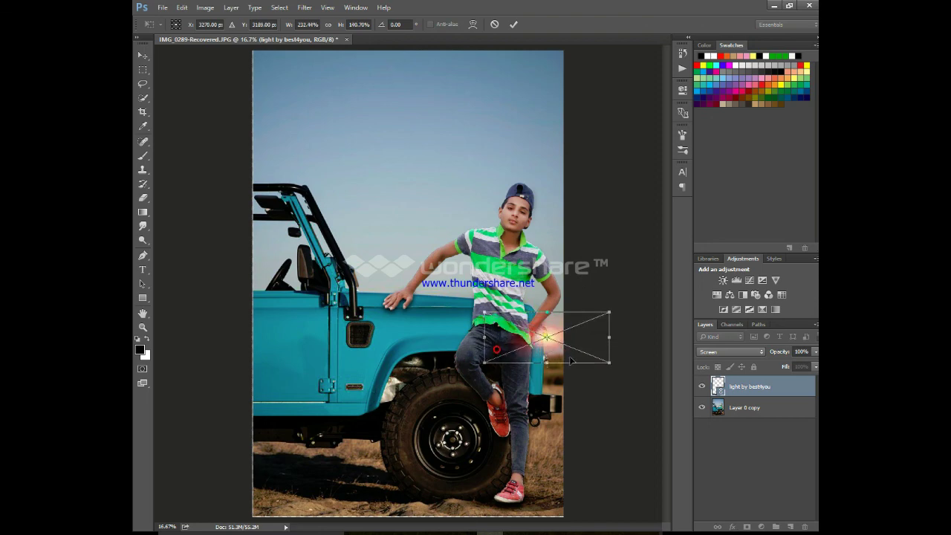
left_click_drag(581, 347, 578, 345)
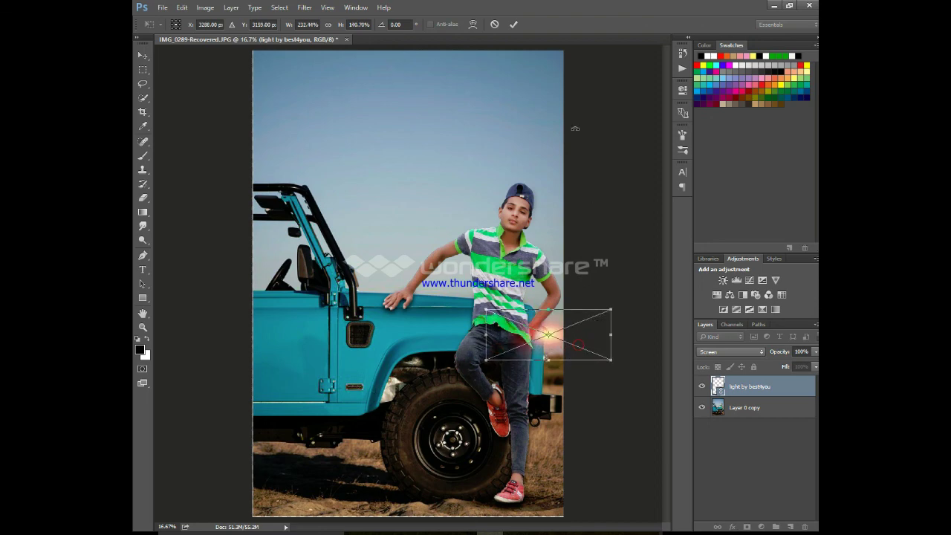
left_click(513, 24)
Step: Keep Screen blending, lower the flare to 68% opacity, rasterize it, and merge it with Layer 0 copy
key("e")
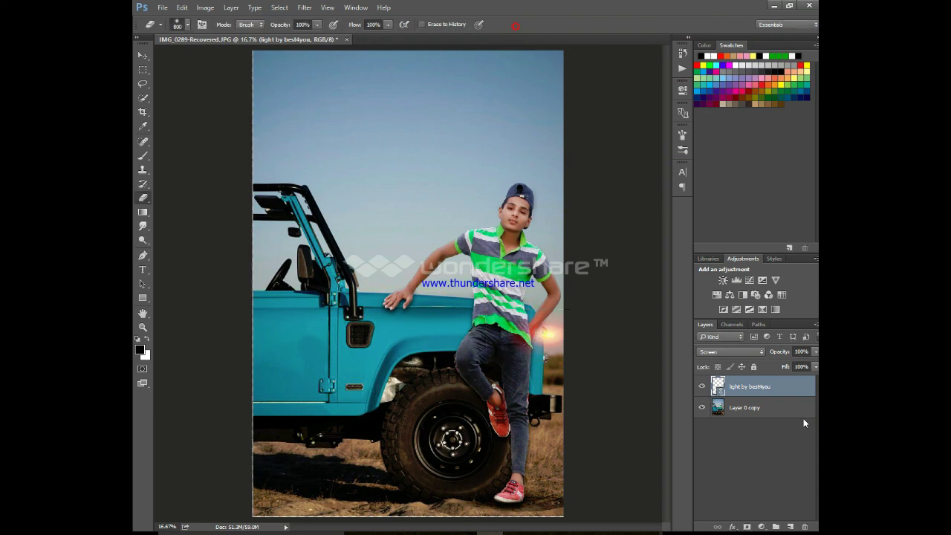
left_click(761, 355)
left_click(780, 370)
left_click_drag(803, 365, 800, 366)
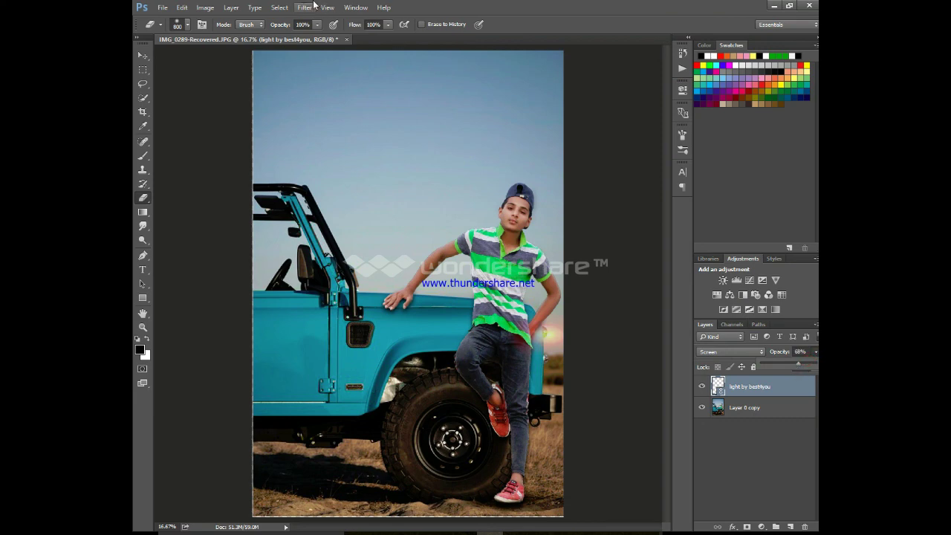
left_click(635, 191)
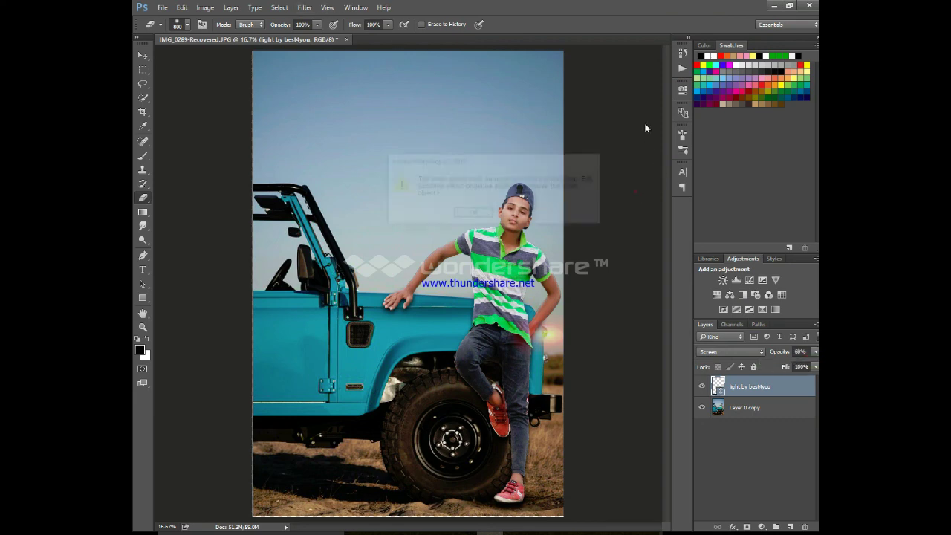
left_click(461, 213)
left_click(755, 409, "shift")
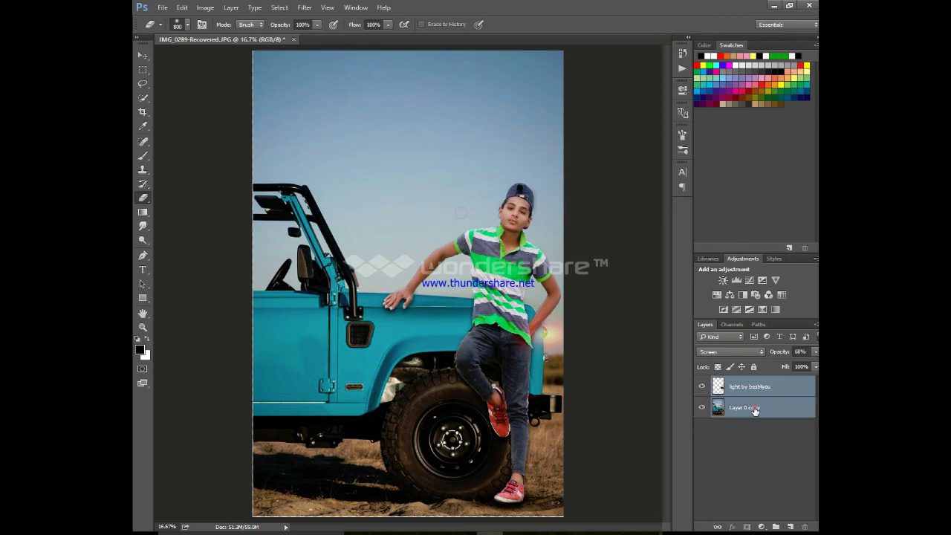
key("ctrl+e")
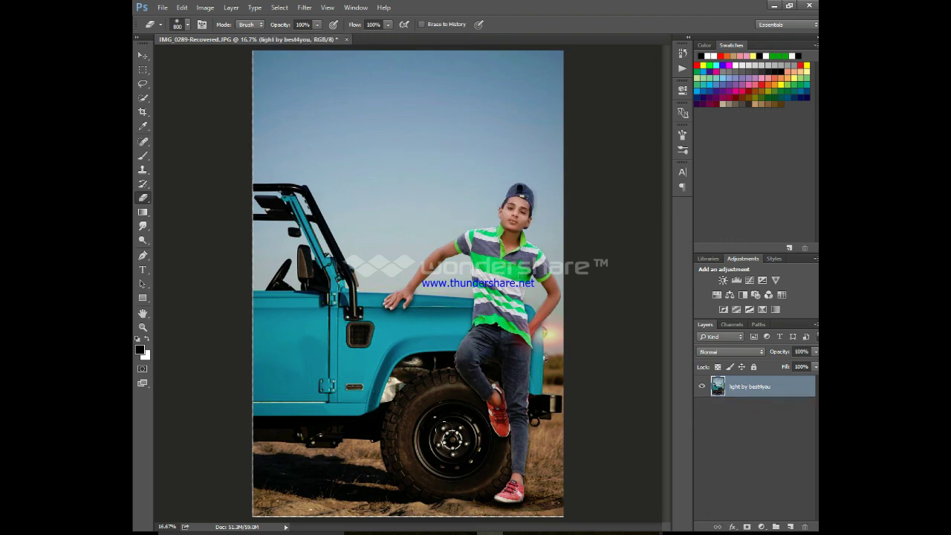